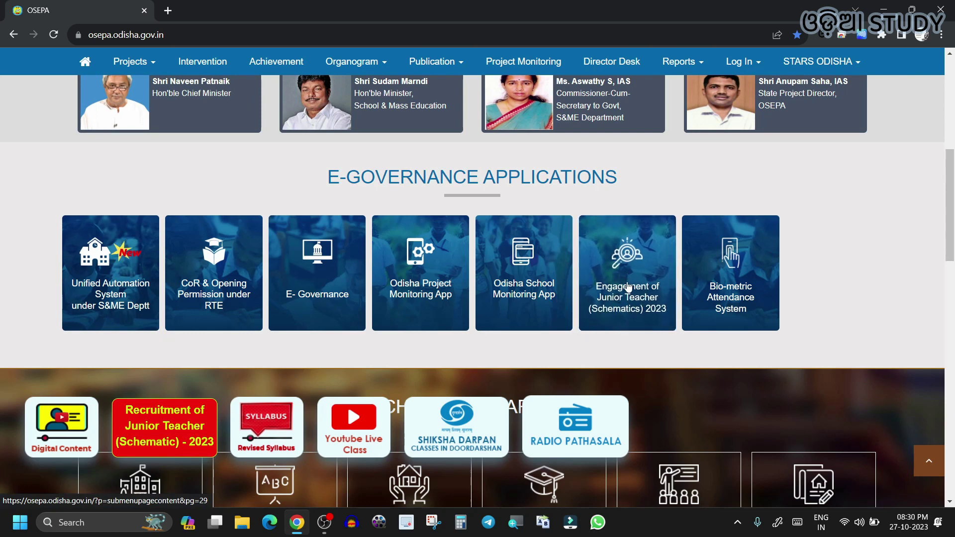
Open the Static Mocklink for Junior Teacher (Schematic) Category 1 from the Engagement of Junior Teacher (Schematics) 2023 page
left_click(628, 288)
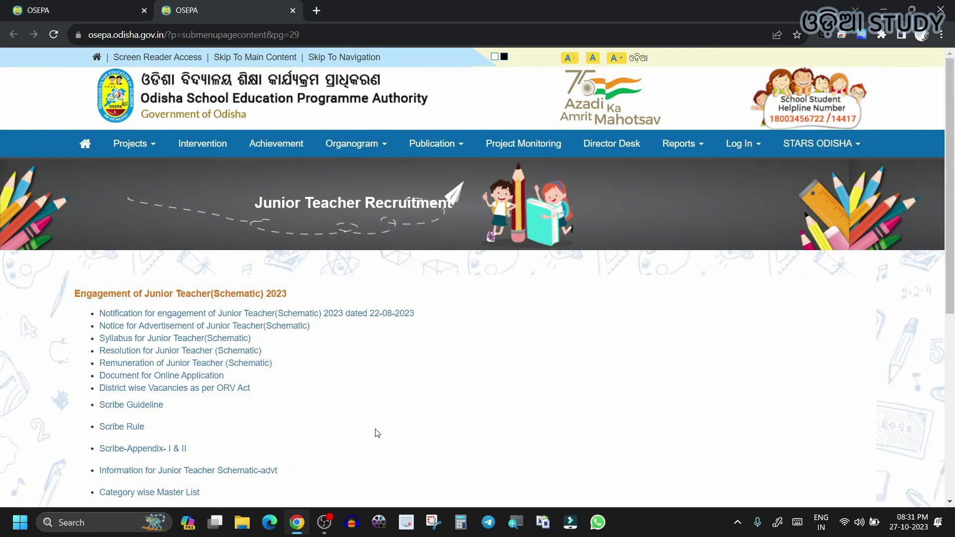
scroll(376, 433, "down", 5)
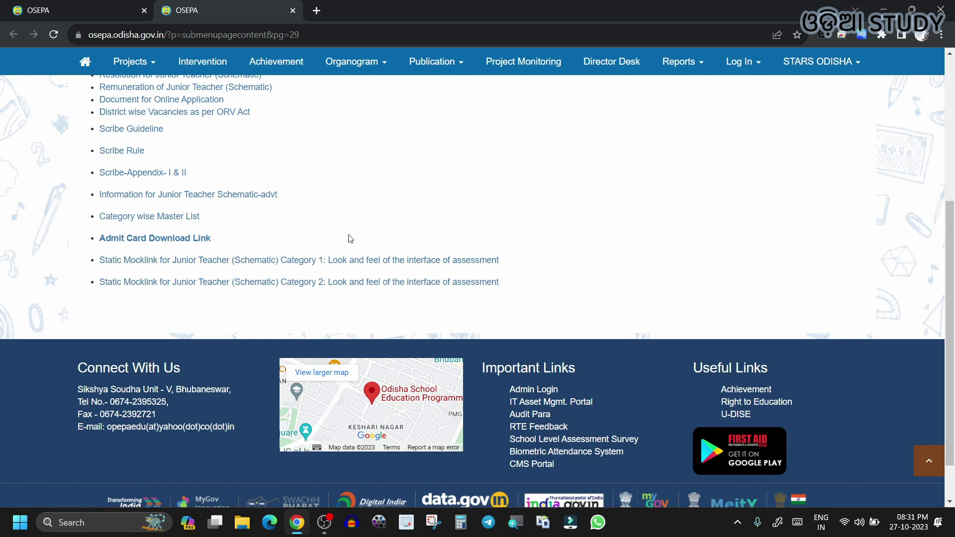
left_click(460, 264)
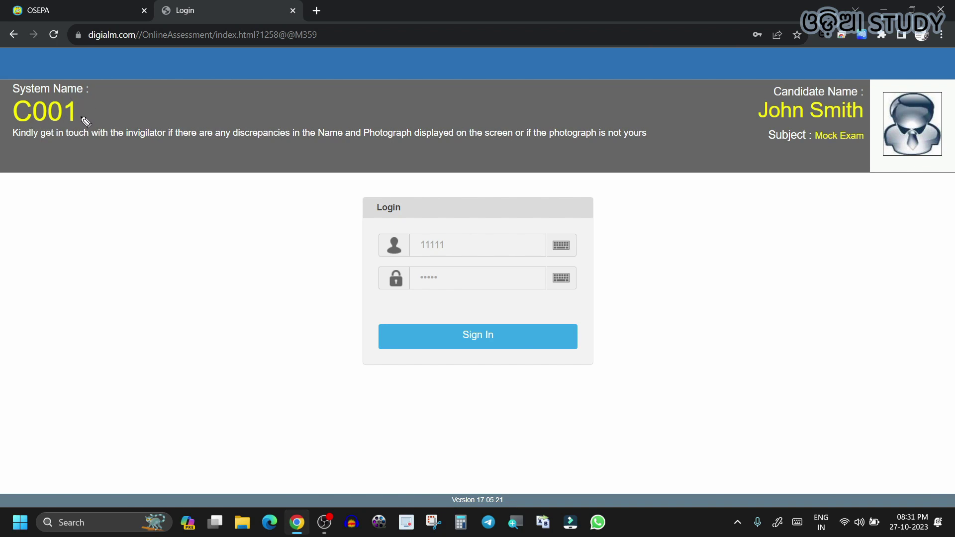
Mark the system name, candidate name, photo, subject and both login fields with freehand pen ticks and underlines
left_click_drag(82, 113, 117, 103)
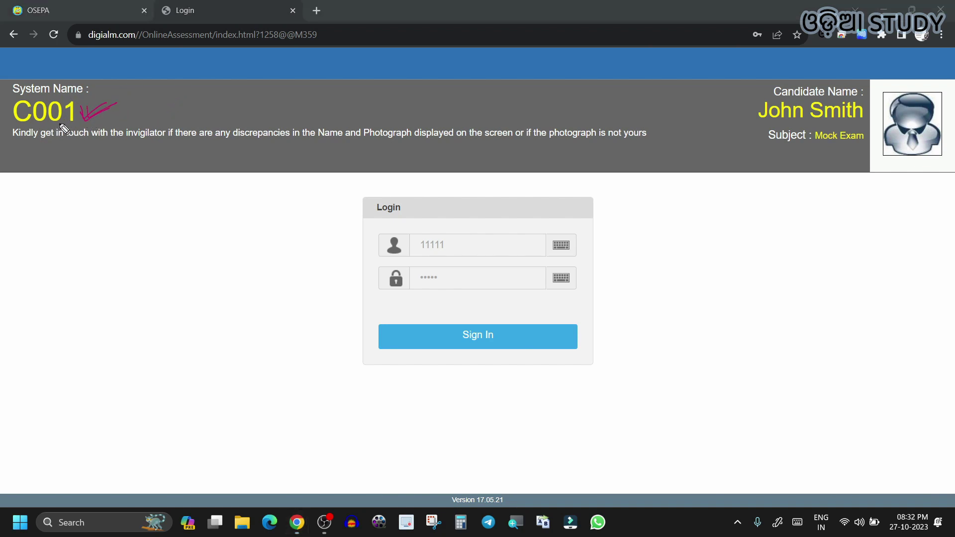
left_click_drag(72, 130, 116, 104)
mouse_move(725, 105)
left_mouse_down()
mouse_move(758, 102)
mouse_move(734, 108)
left_mouse_up()
left_click_drag(846, 149, 886, 155)
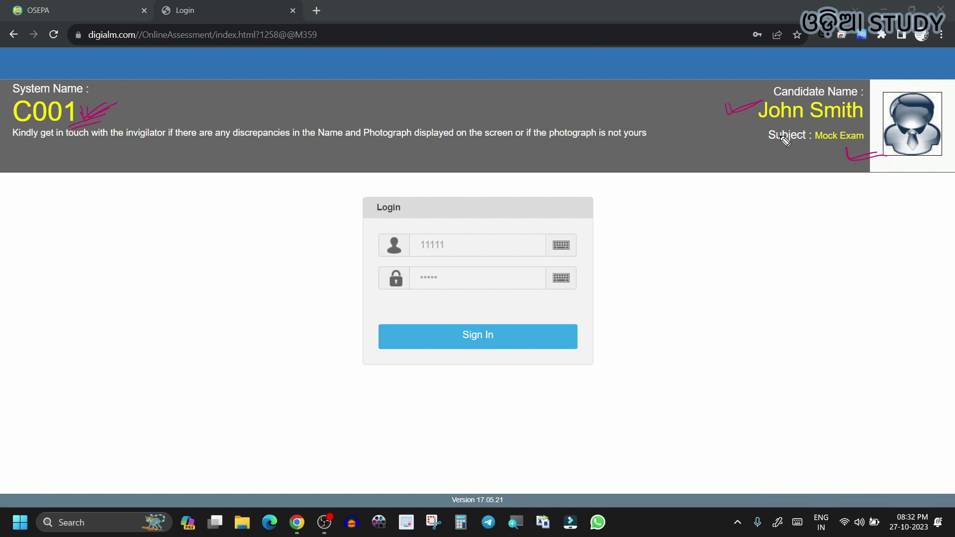
left_click_drag(752, 137, 763, 141)
left_click_drag(785, 142, 841, 149)
left_click_drag(366, 238, 391, 235)
mouse_move(367, 236)
left_mouse_down()
mouse_move(378, 241)
mouse_move(372, 275)
mouse_move(385, 269)
left_mouse_up()
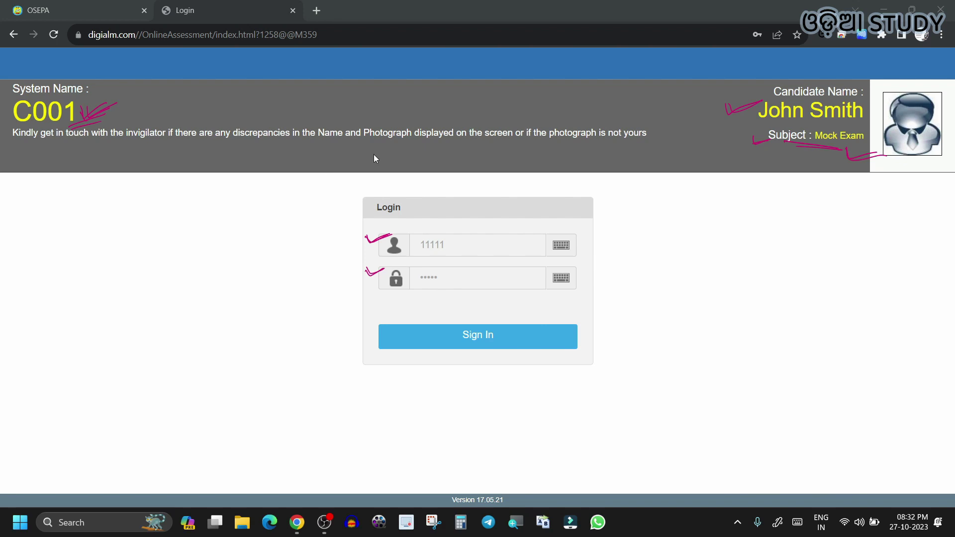
Examine the on-screen keyboards of the username and password fields, including the Caps layout, and close them
left_click(564, 251)
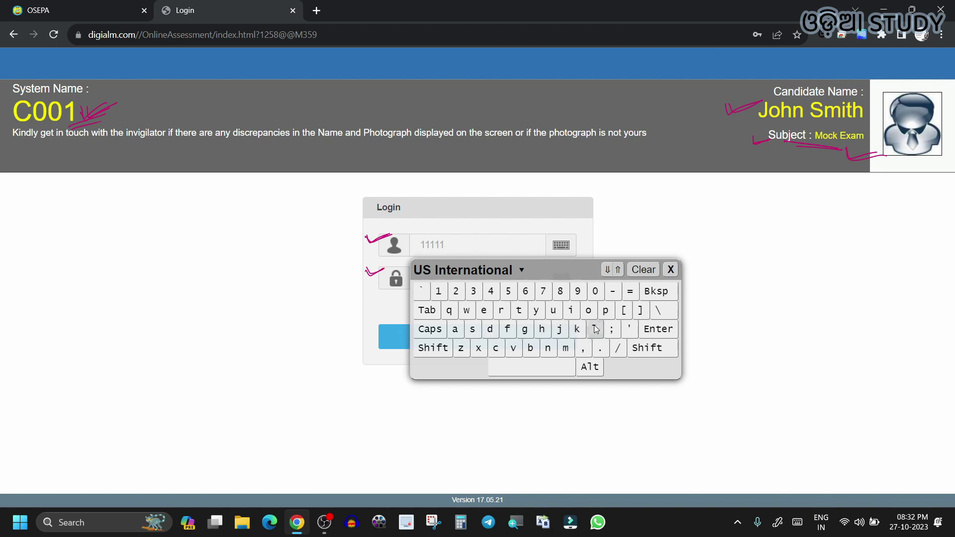
left_click(670, 270)
left_click(560, 280)
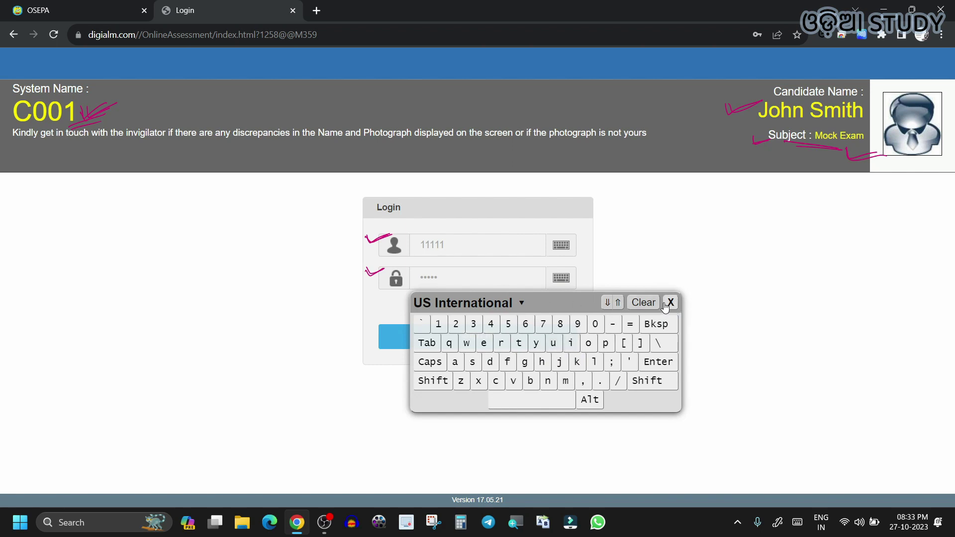
left_click(431, 363)
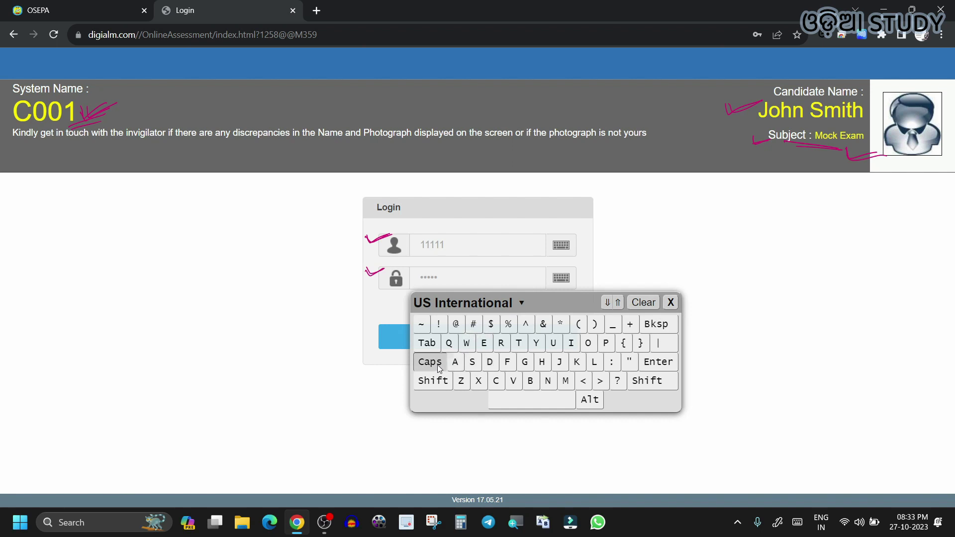
left_click(437, 363)
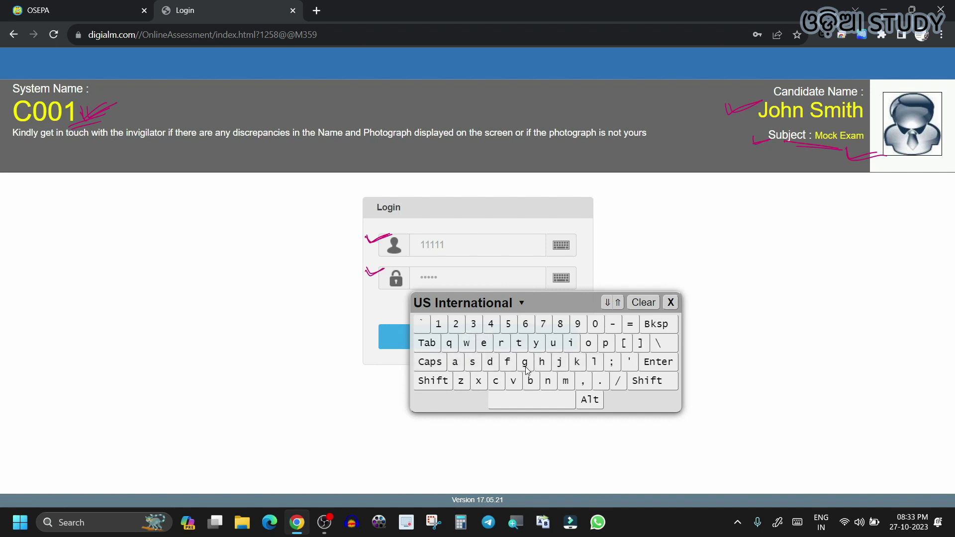
left_click(670, 302)
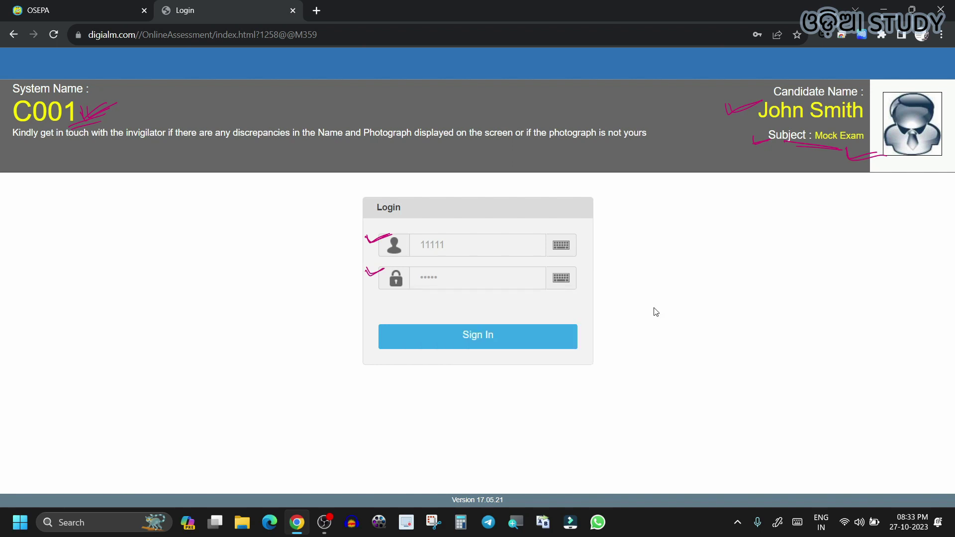
Sign in to the mock exam with the prefilled credentials and maximize the Instructions window
left_click(504, 342)
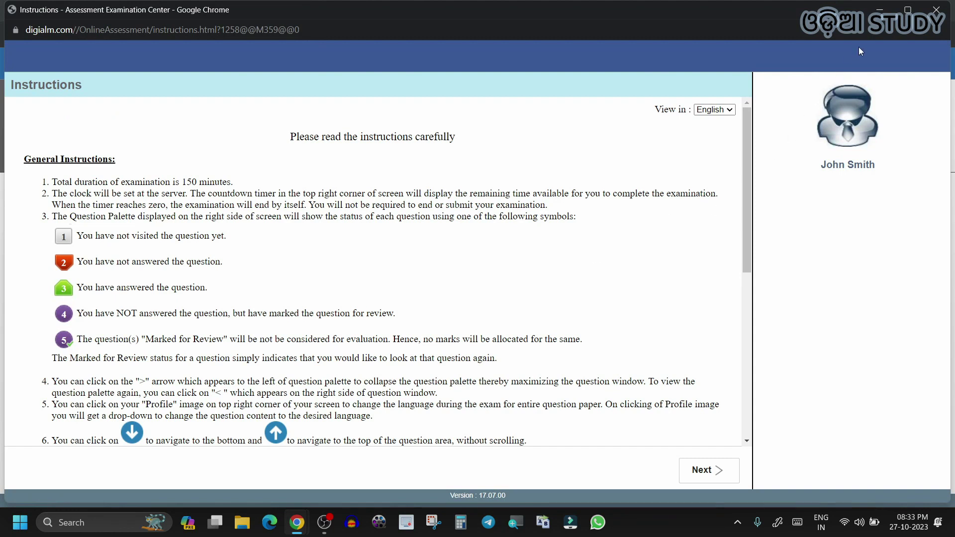
left_click(908, 11)
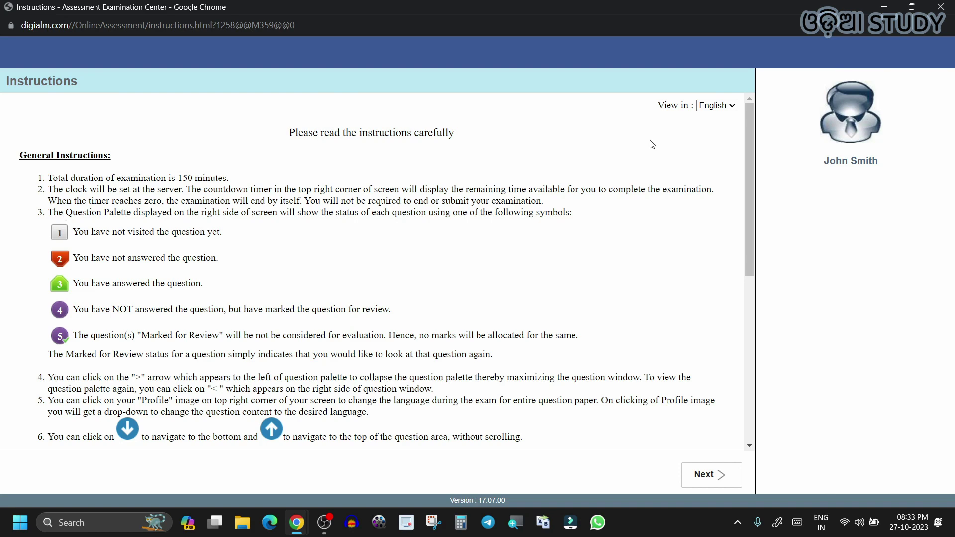
left_click_drag(751, 158, 758, 123)
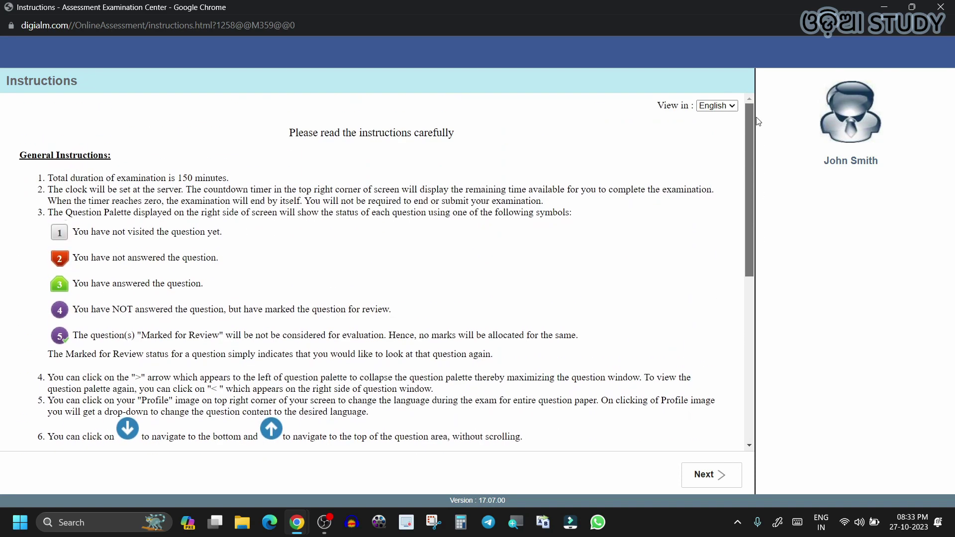
Set the general instructions' viewing language to Odia, read them through and continue to the Other Important Instructions page
left_click(729, 106)
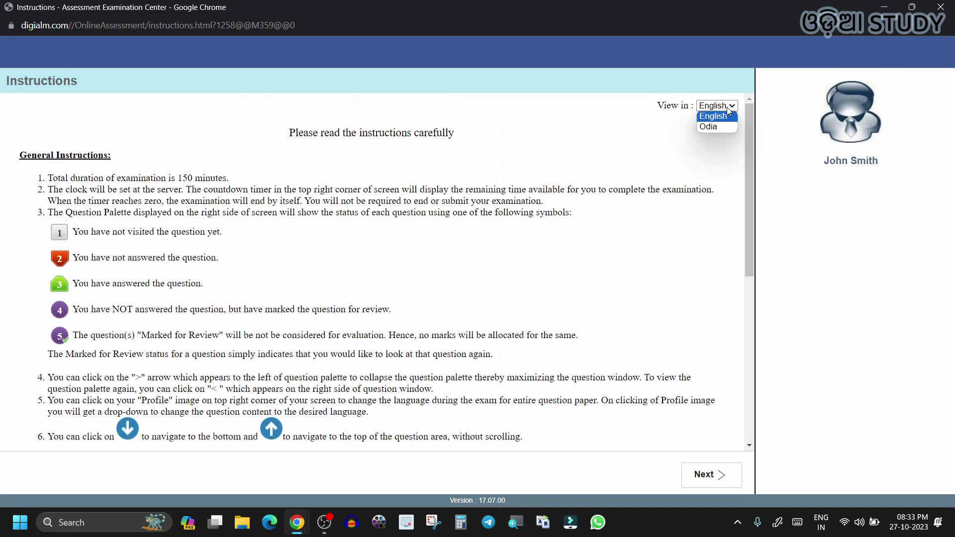
left_click(723, 128)
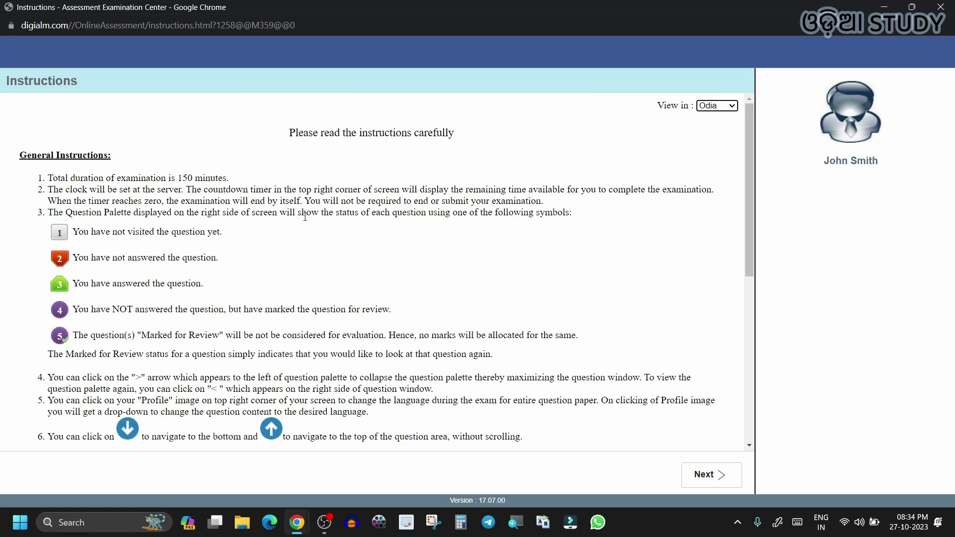
scroll(324, 276, "down", 7)
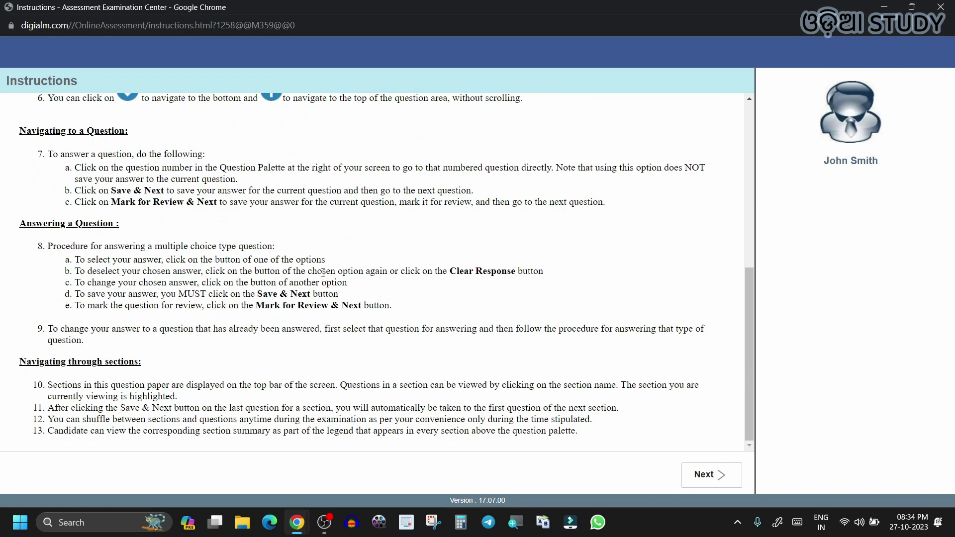
scroll(323, 273, "up", 3)
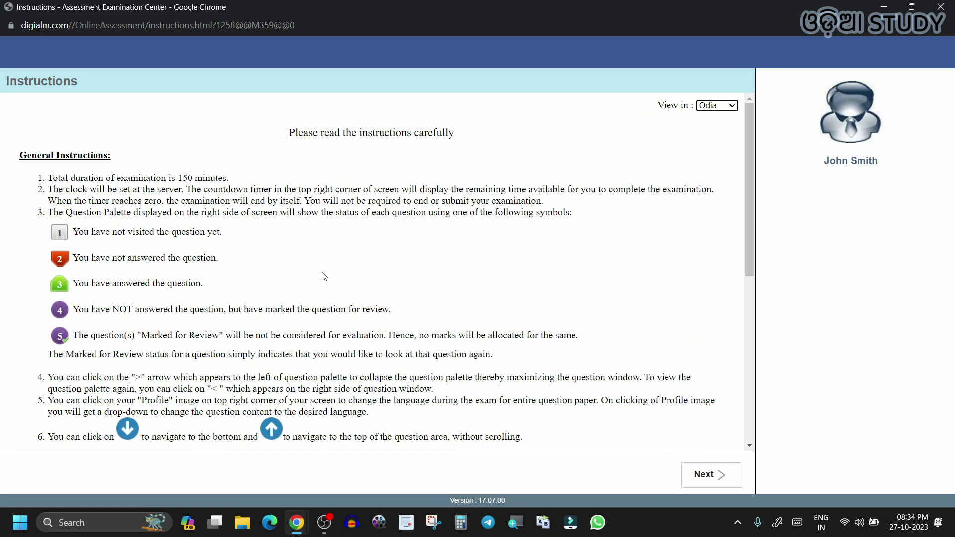
scroll(327, 270, "down", 7)
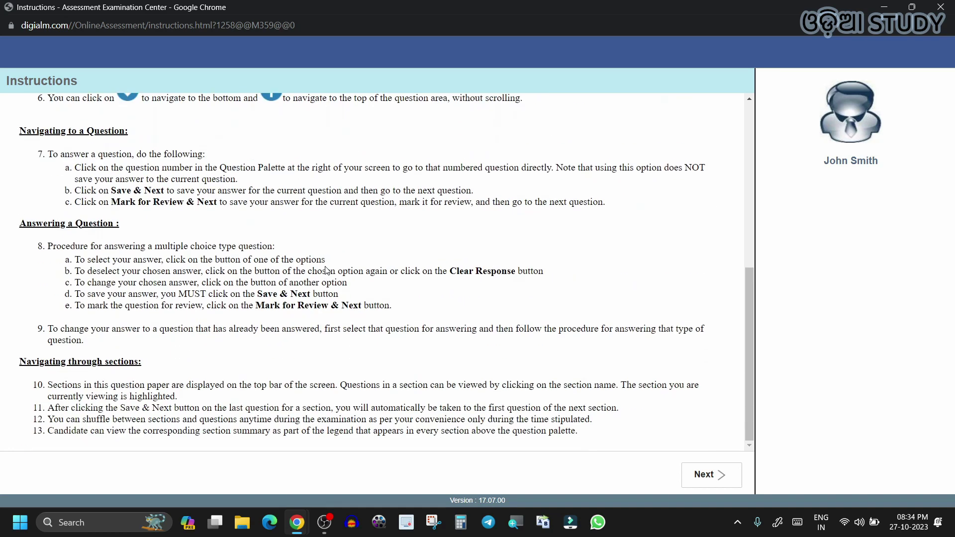
left_click(699, 474)
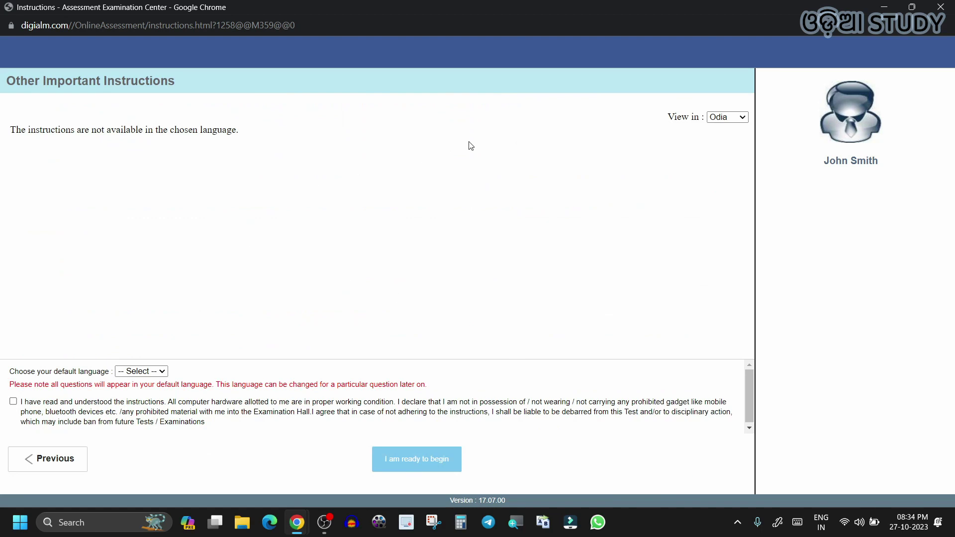
Set the viewing language of the Other Important Instructions to English
left_click(722, 120)
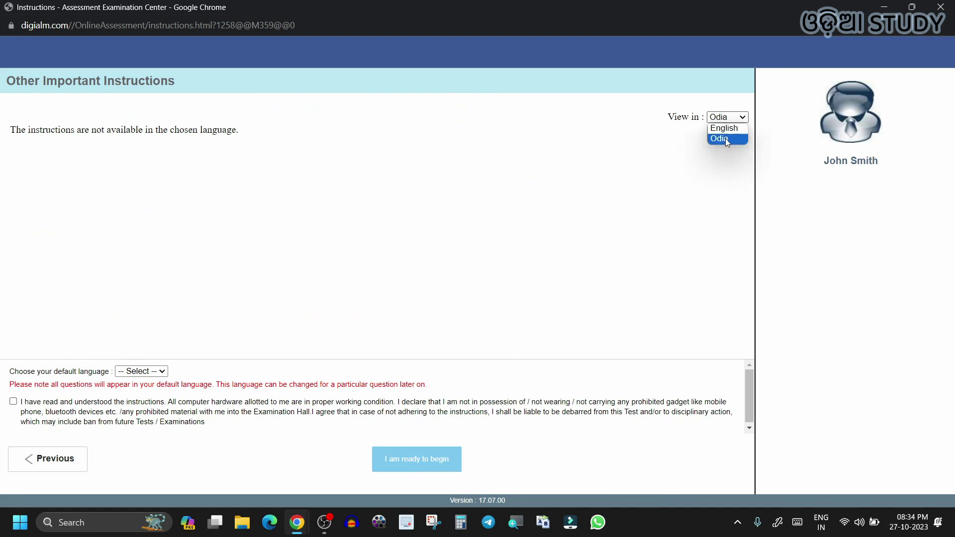
left_click(728, 130)
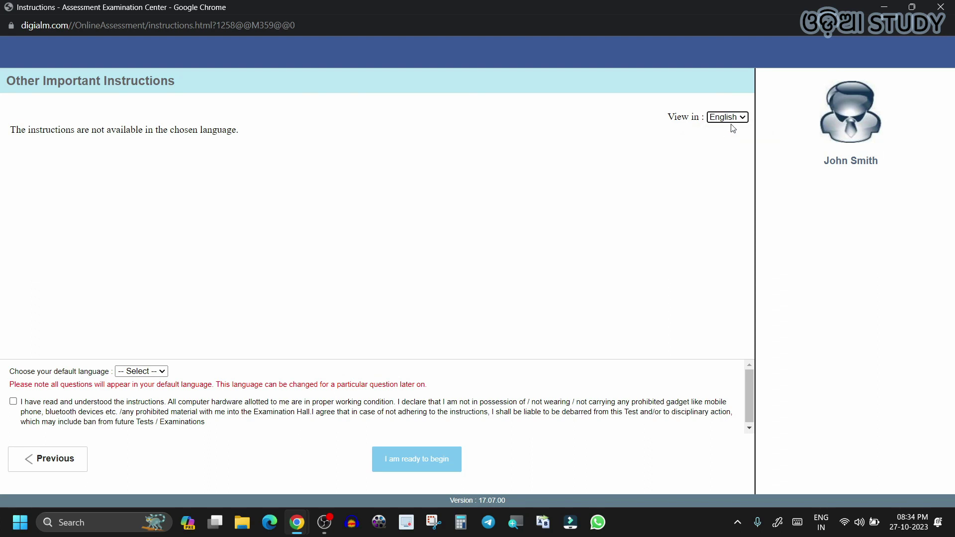
left_click(732, 123)
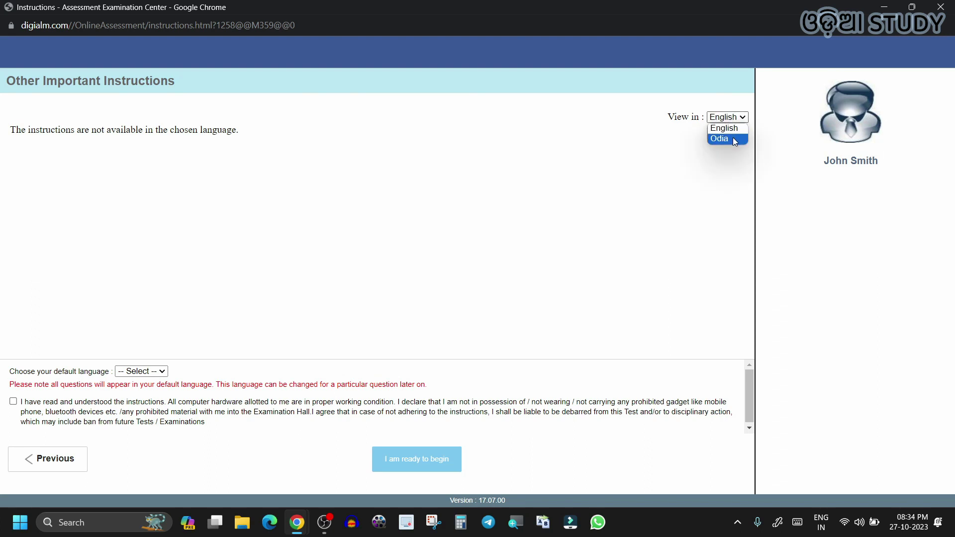
left_click(735, 140)
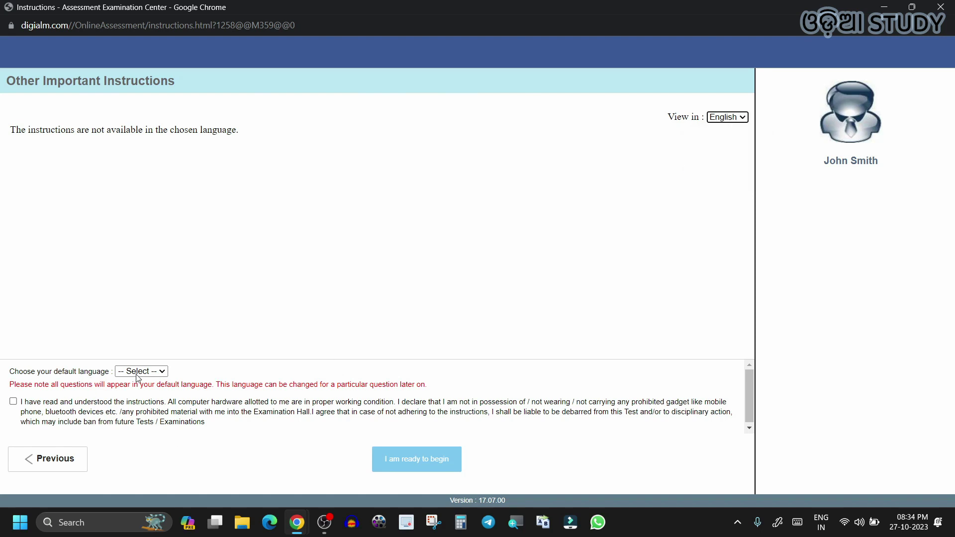
Try Odia as the default language for the questions, and set it to English
left_click(159, 373)
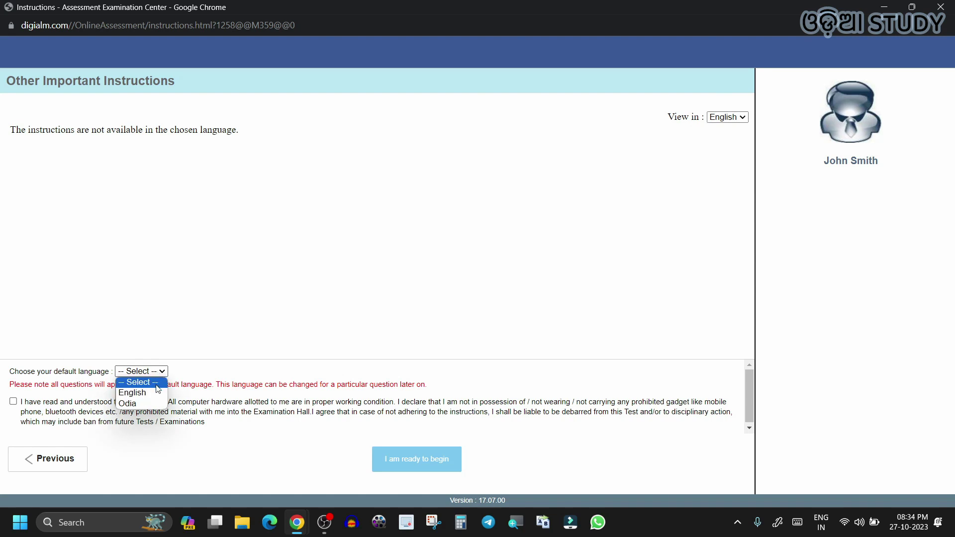
left_click(158, 405)
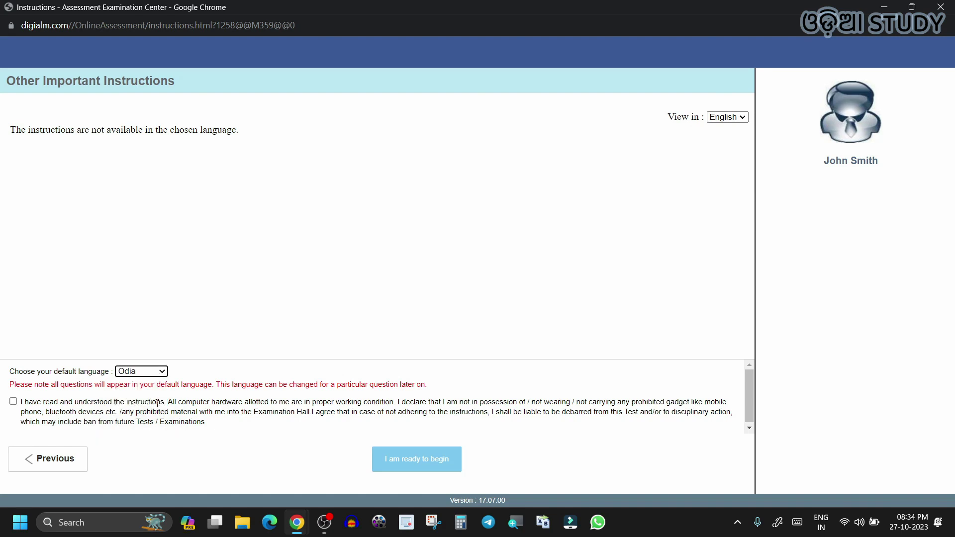
left_click(162, 373)
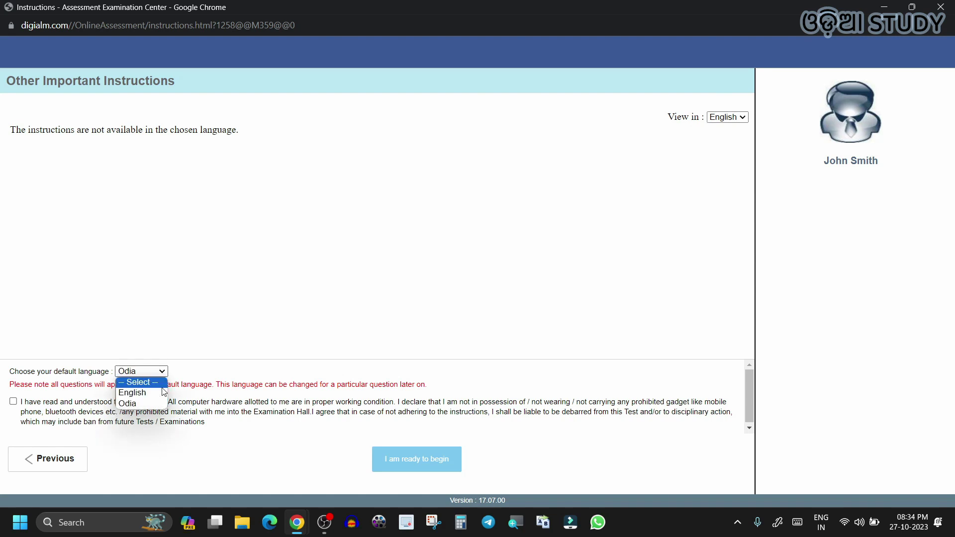
left_click(162, 394)
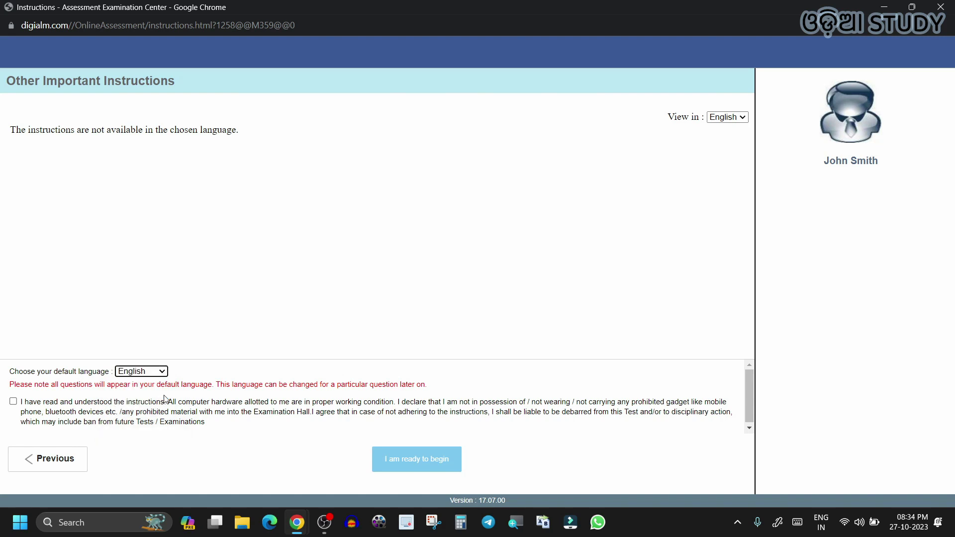
Accept the declaration of having read and understood the instructions, and begin the mock exam
left_click(14, 402)
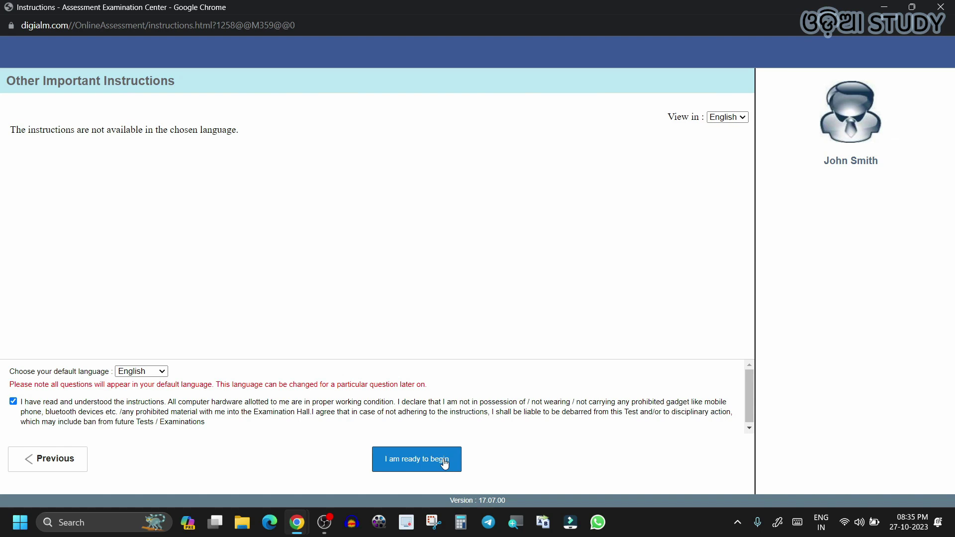
left_click(444, 463)
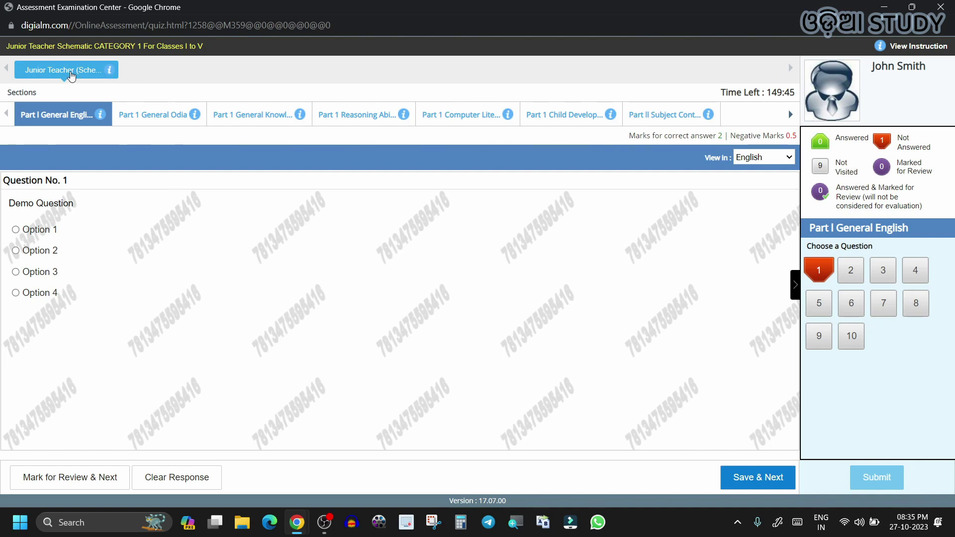
Reopen the exam instructions, read them through in English, check the viewing language options and return to question 1
mouse_move(110, 72)
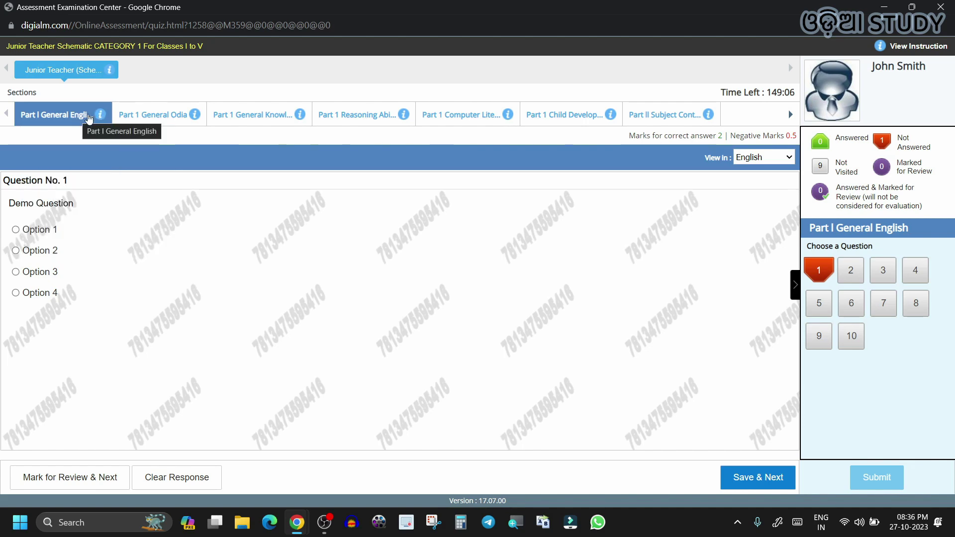
mouse_move(99, 117)
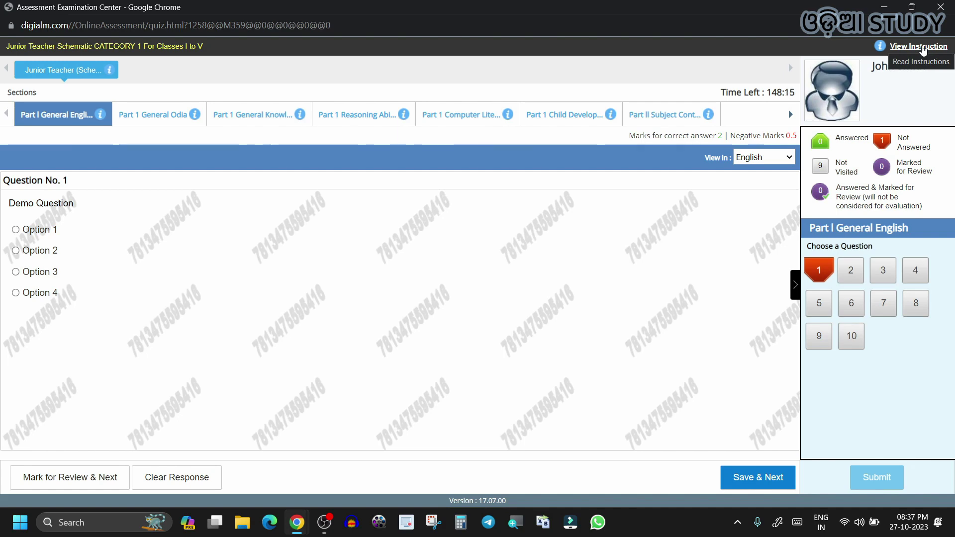
left_click(923, 49)
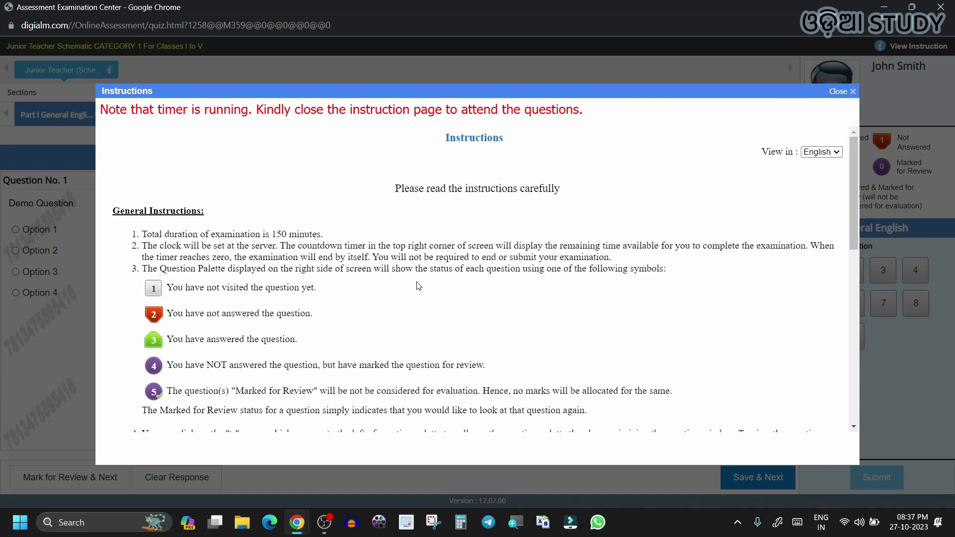
scroll(418, 286, "down", 10)
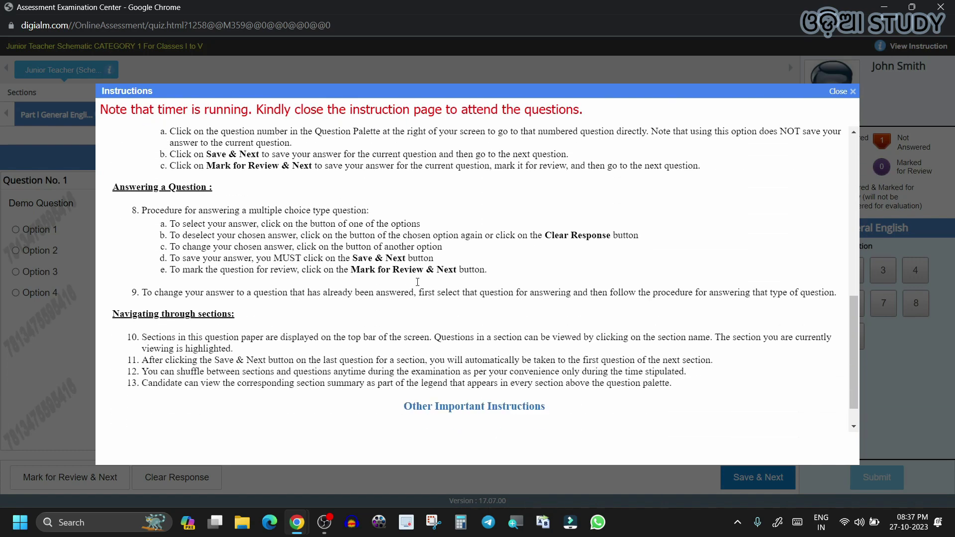
scroll(417, 282, "down", 1)
scroll(417, 282, "up", 5)
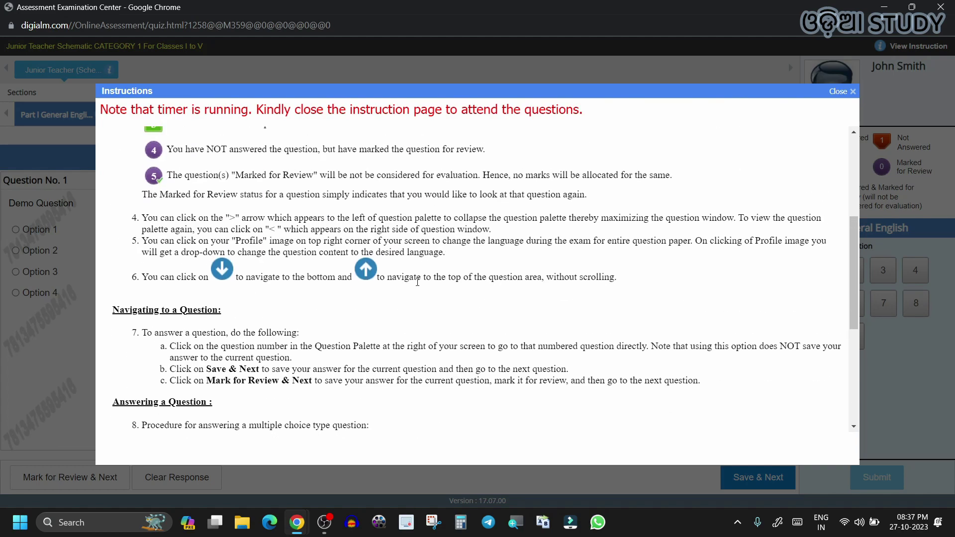
scroll(417, 282, "up", 5)
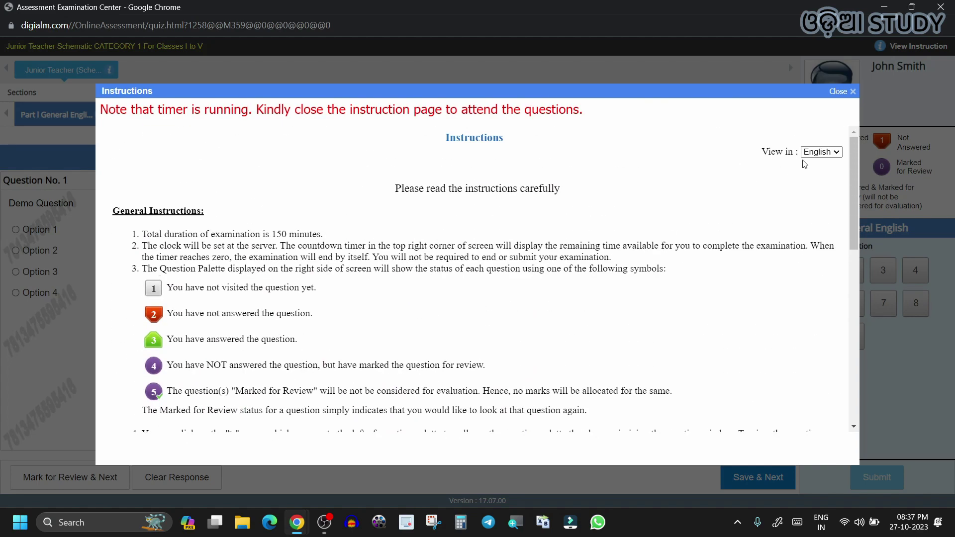
left_click(828, 153)
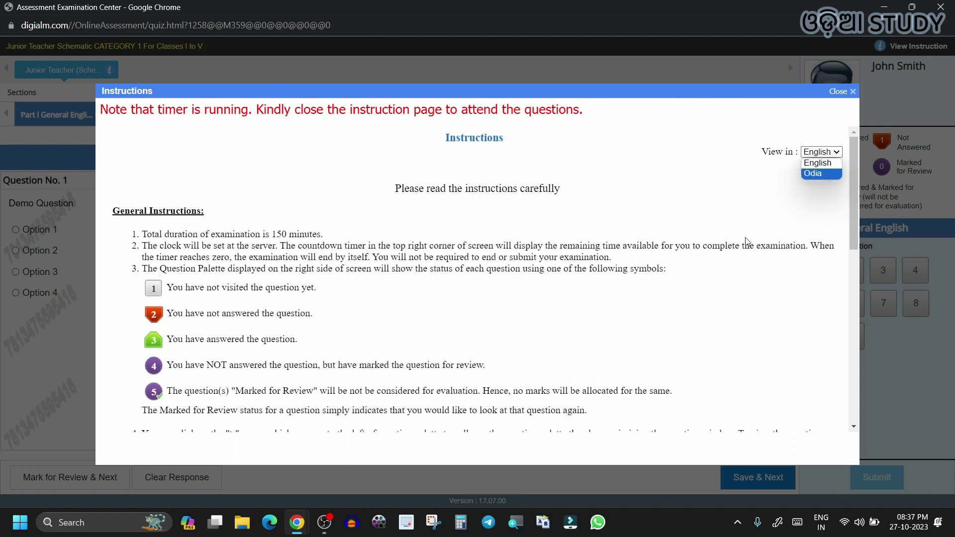
left_click(687, 297)
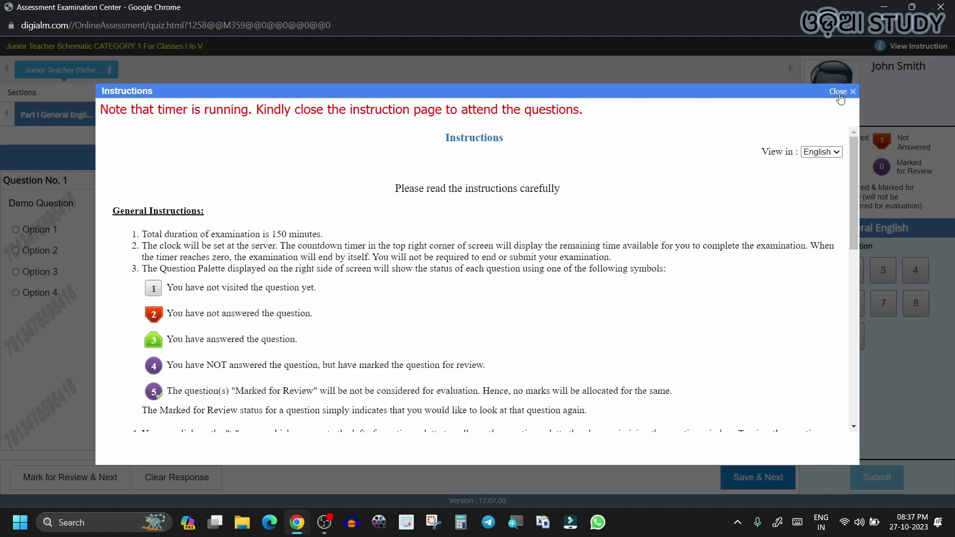
left_click(839, 94)
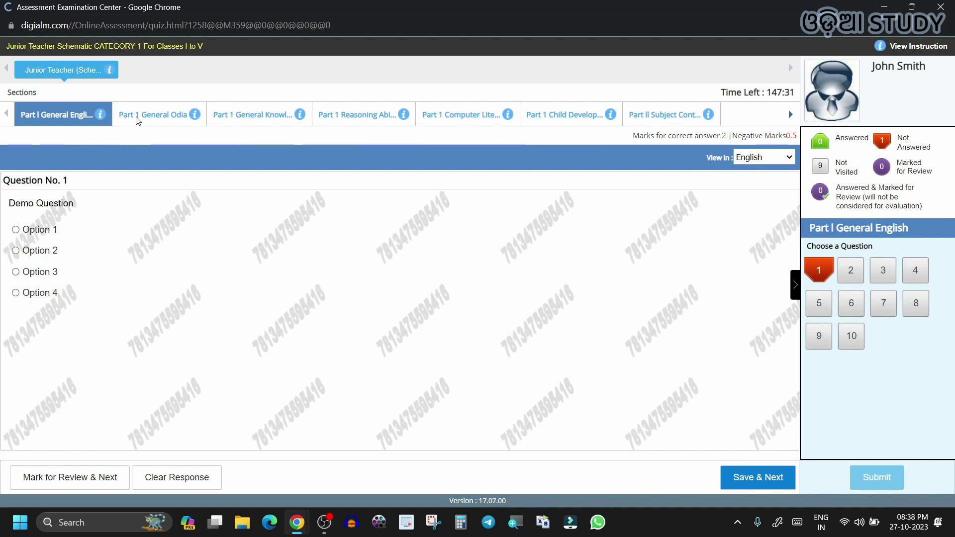
Look at the General Odia and General Knowledge sections, and return to Part I General English
left_click(155, 119)
left_click(275, 120)
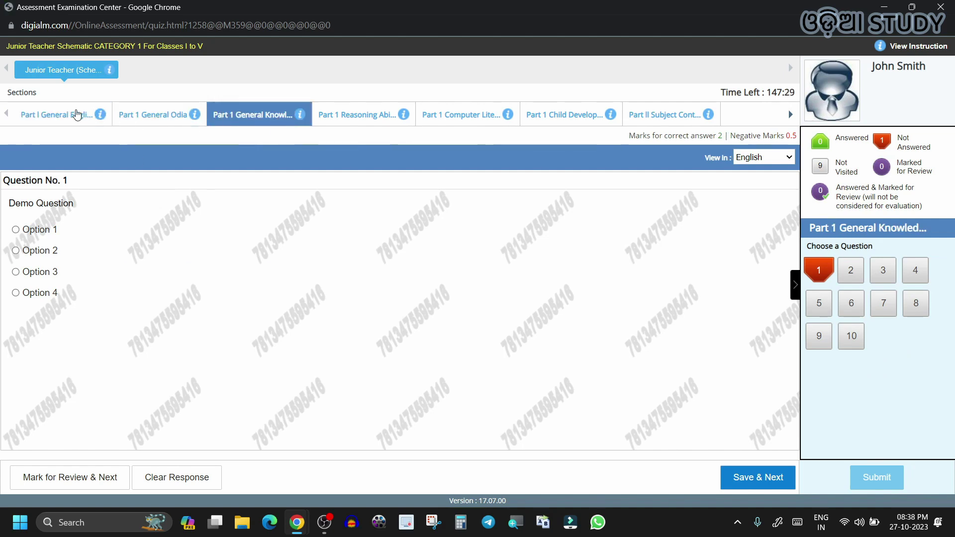
left_click(74, 116)
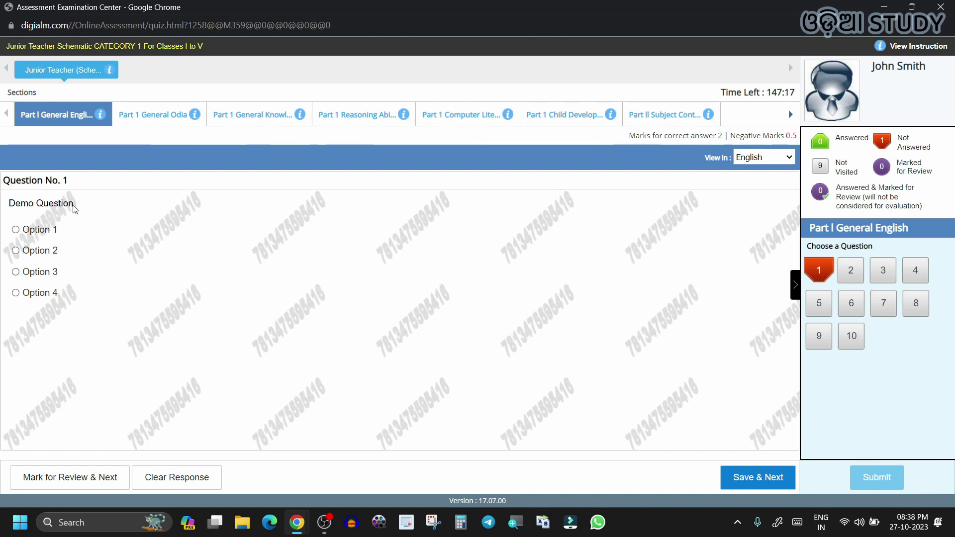
Try Odia as the viewing language of question 1, and set it back to English
left_click(774, 157)
left_click(769, 181)
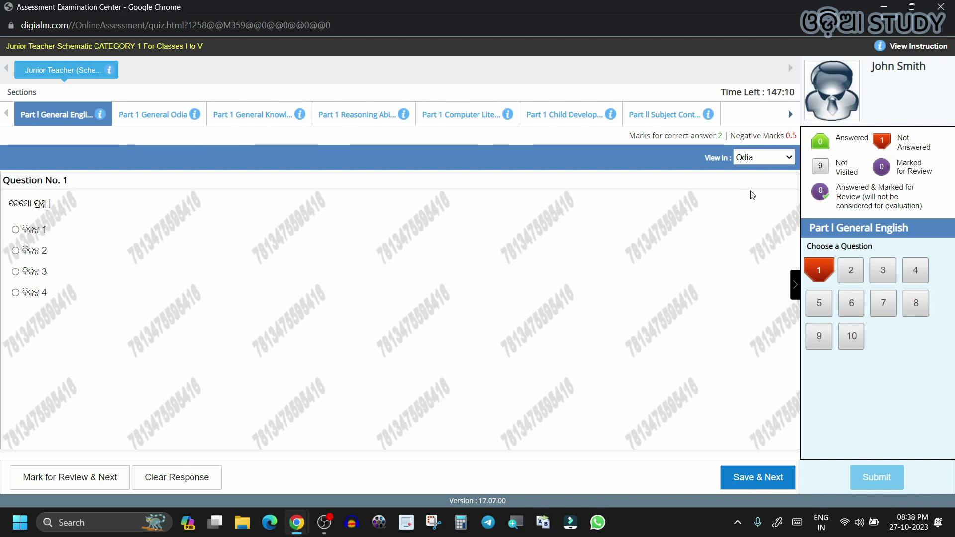
left_click(769, 159)
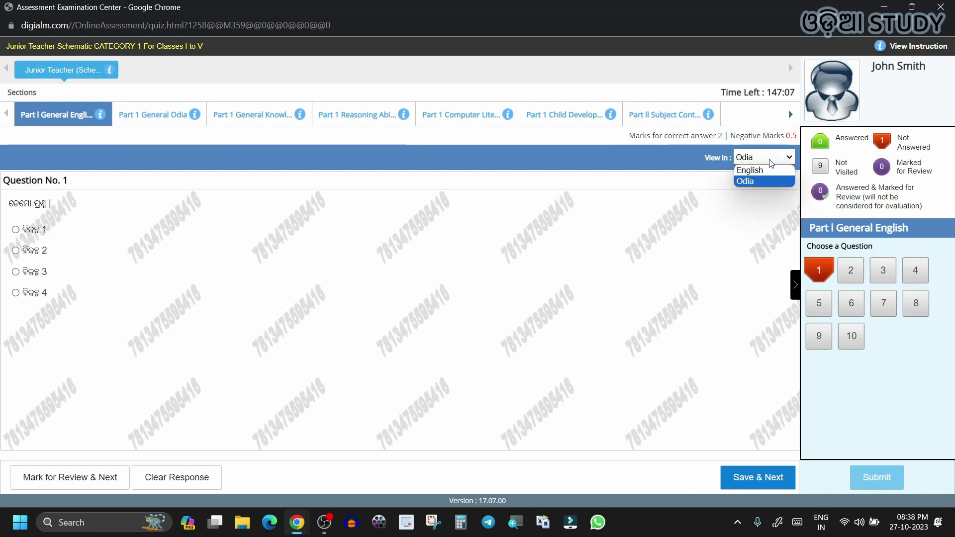
left_click(725, 236)
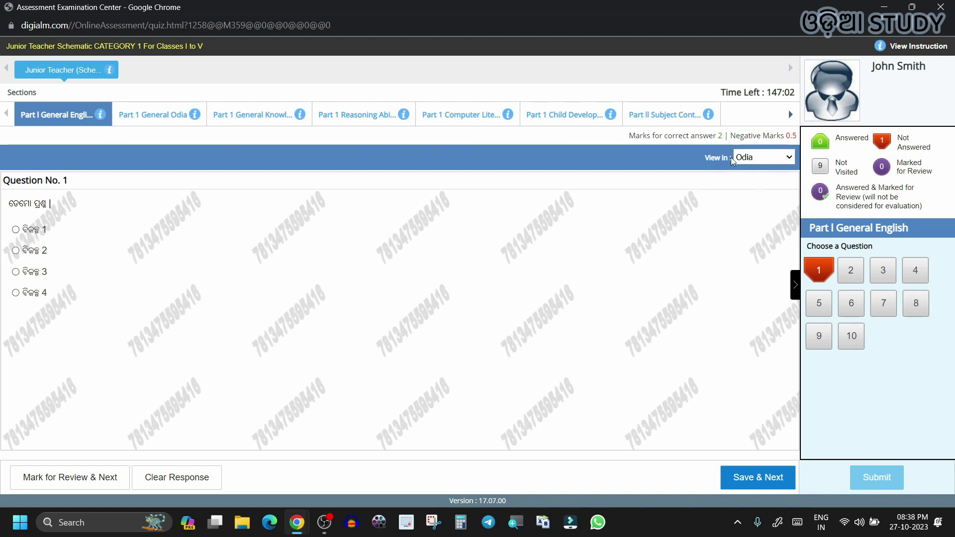
left_click(761, 158)
left_click(749, 169)
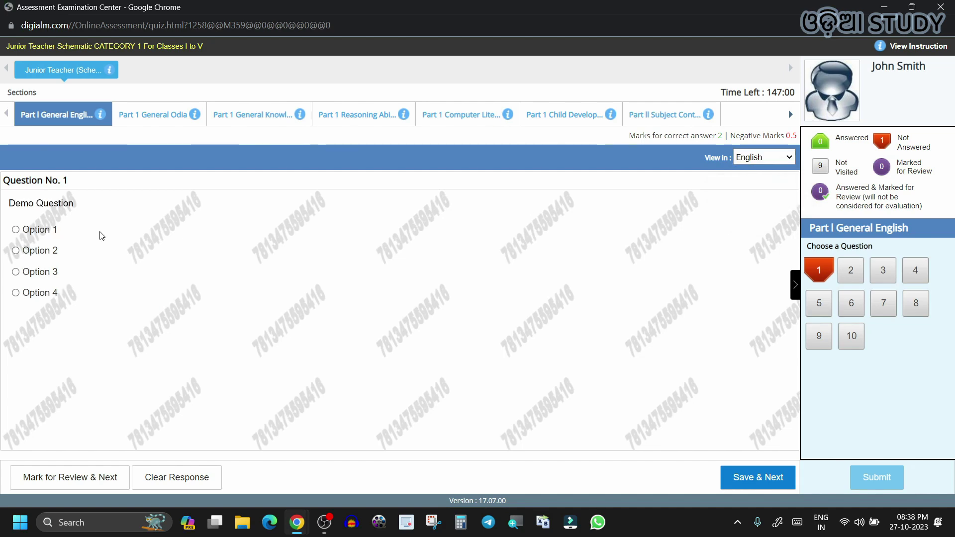
Answer question 1 of General English with Option 1 and save the response
left_click(15, 231)
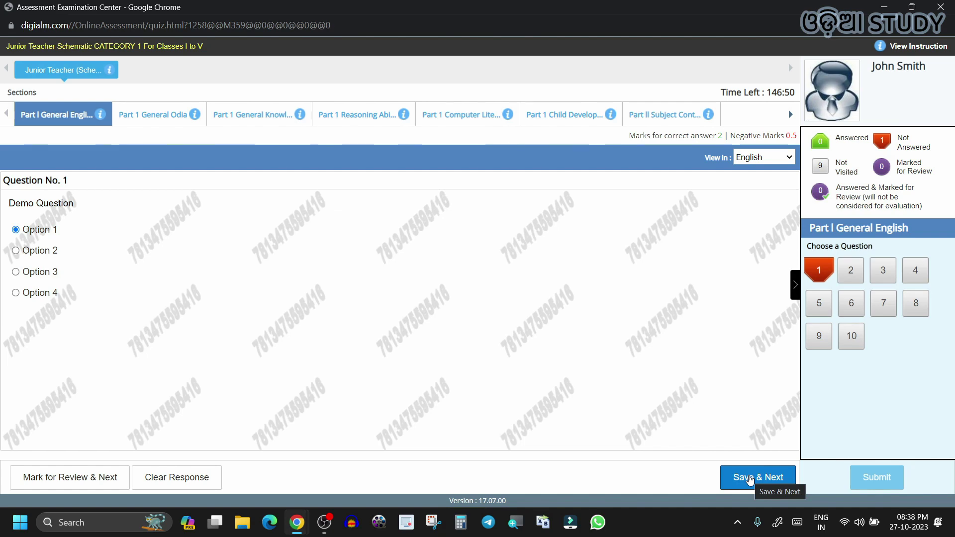
left_click(750, 479)
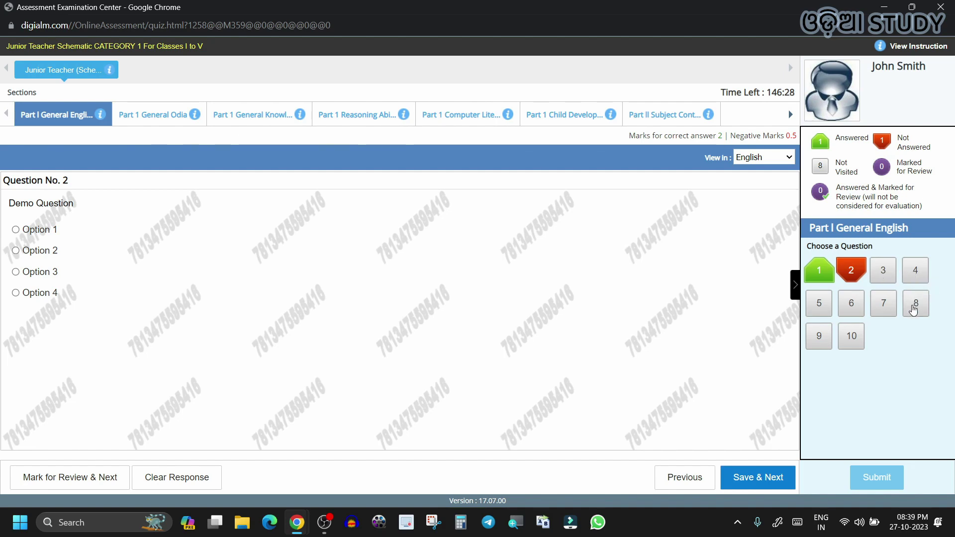
Mark question 6 for review without an answer, and mark question 7 for review with Option 2 selected
left_click(853, 308)
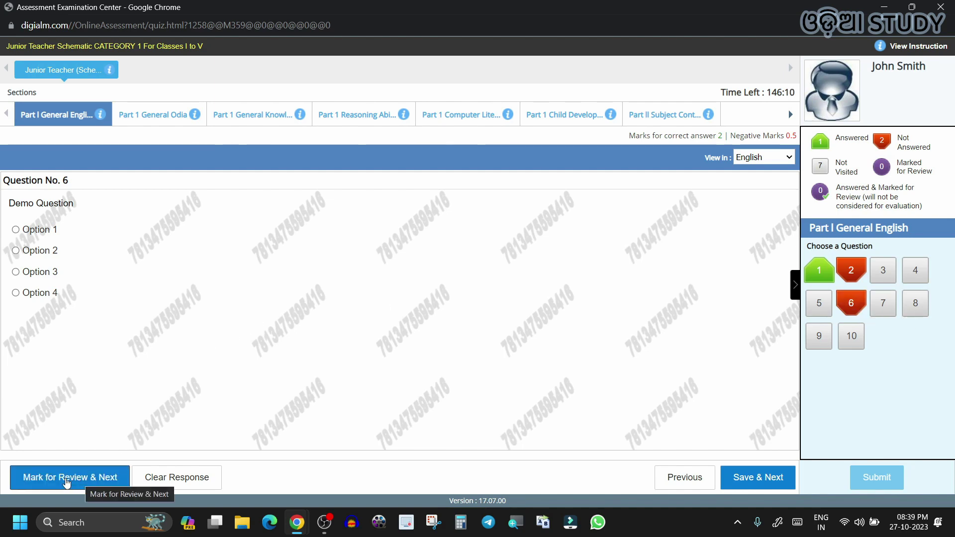
left_click(93, 478)
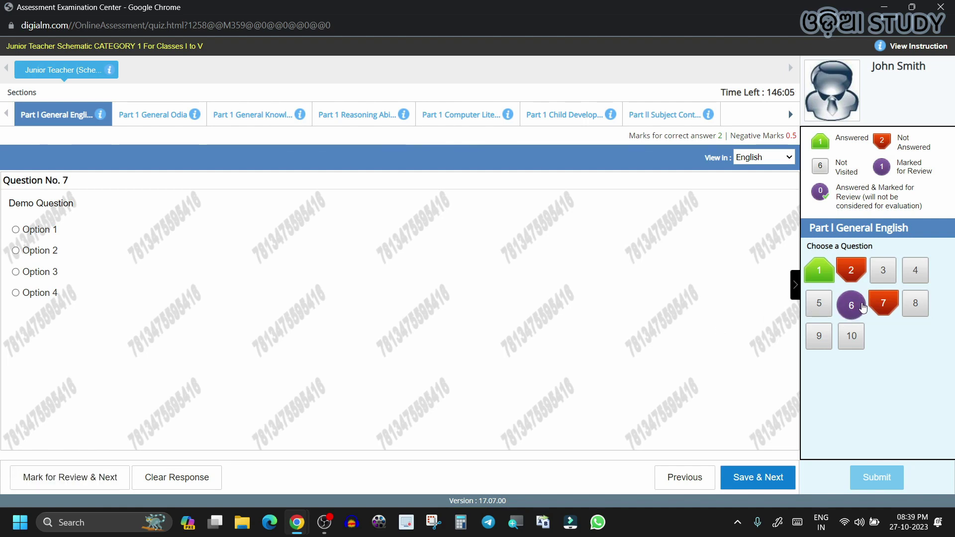
left_click(17, 254)
left_click(90, 479)
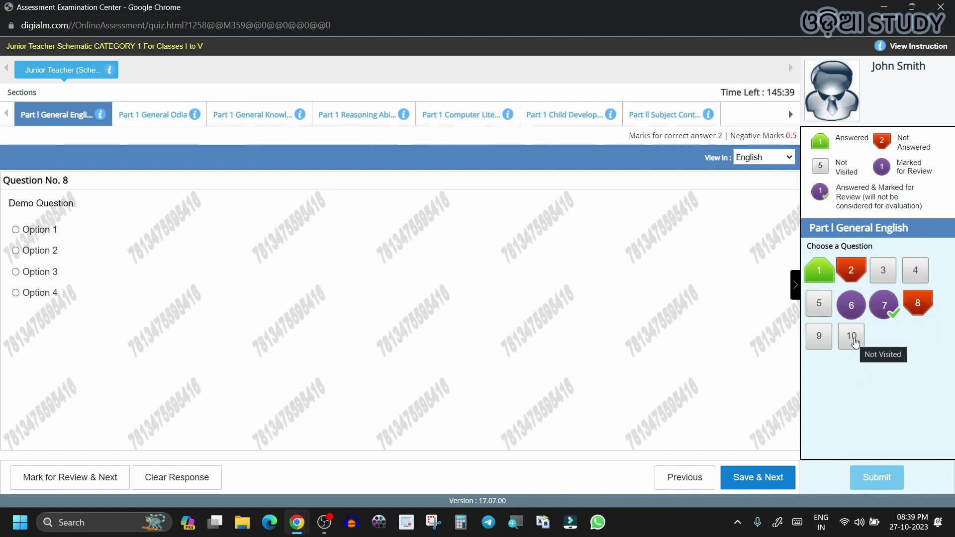
Answer question 10 with Option 3 and save it, moving on to the General Odia section
left_click(853, 341)
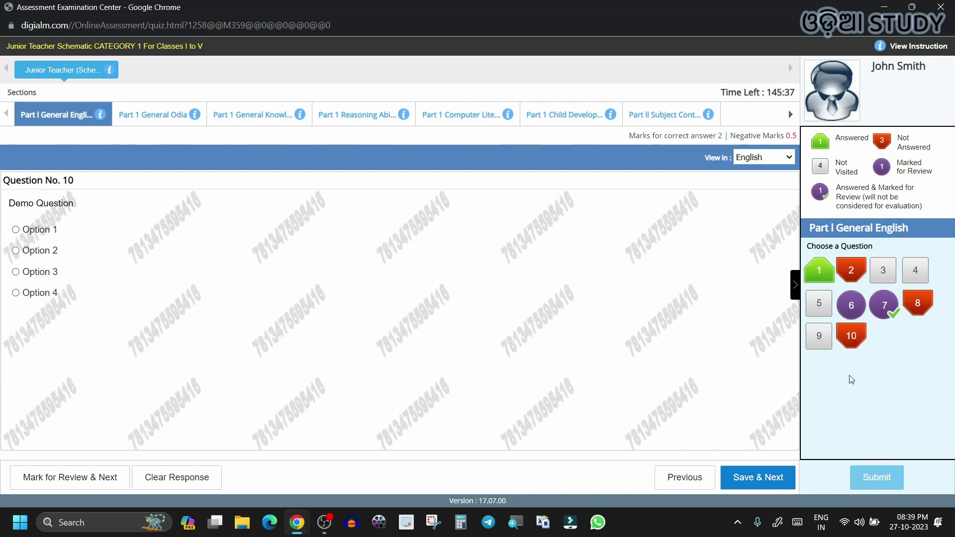
left_click(16, 272)
left_click(757, 477)
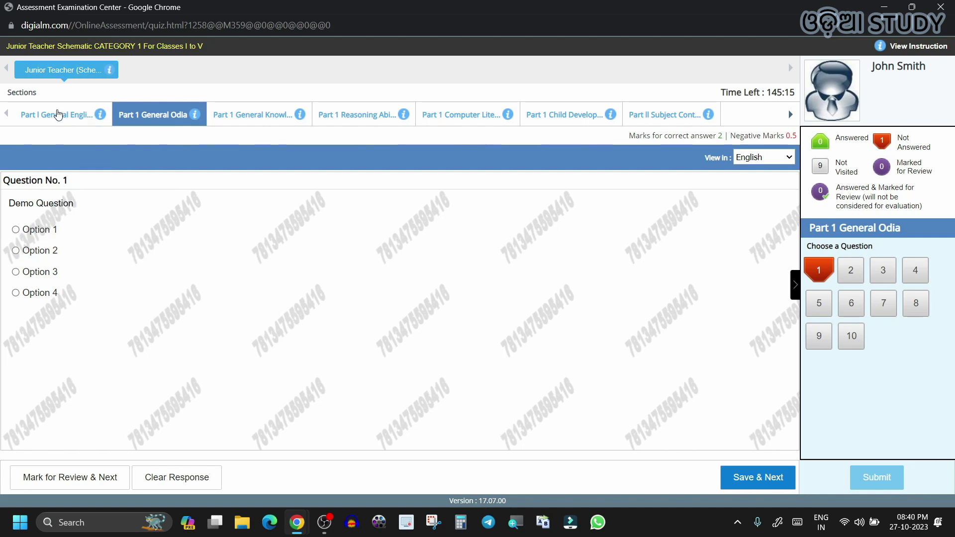
Return to General English, reopen question 7 and save its Option 2 answer as a regular response
left_click(59, 115)
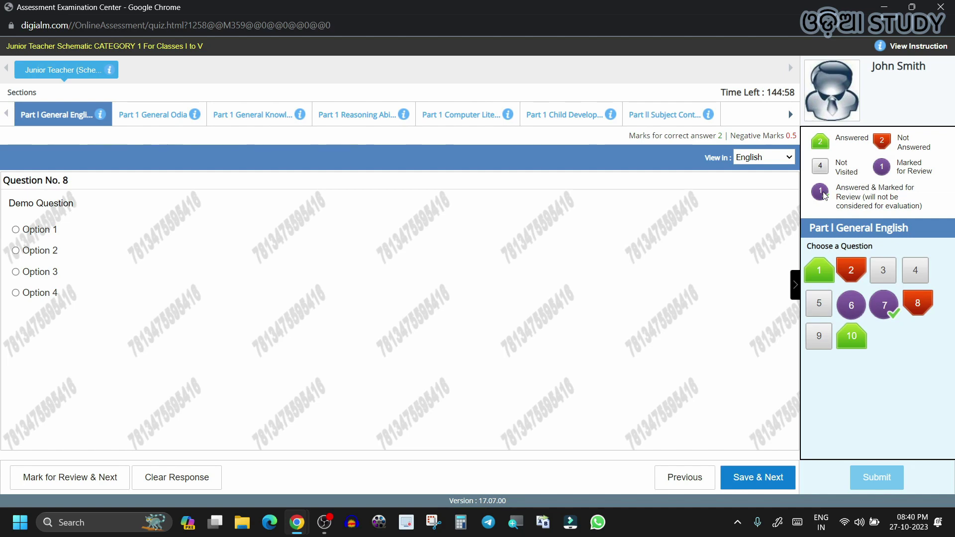
left_click(883, 309)
left_click(861, 308)
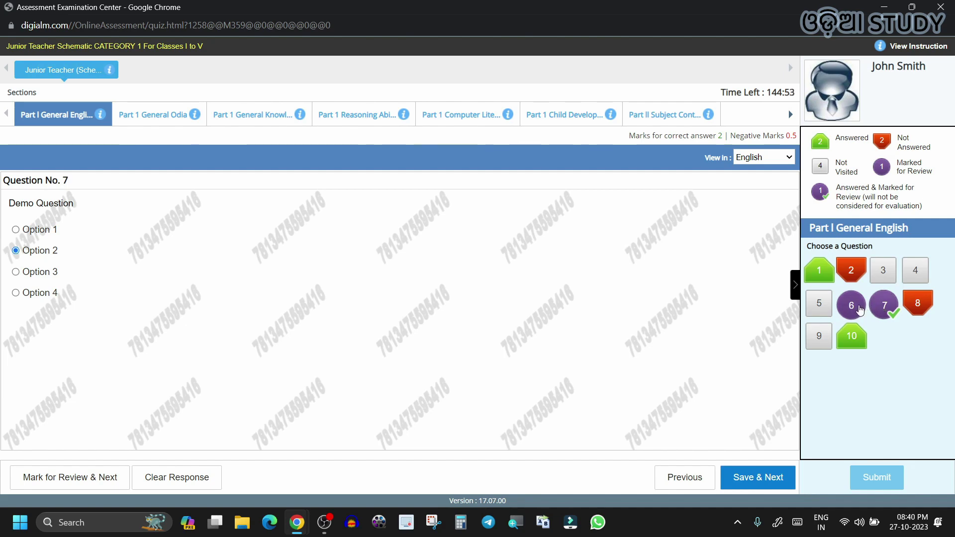
left_click(892, 310)
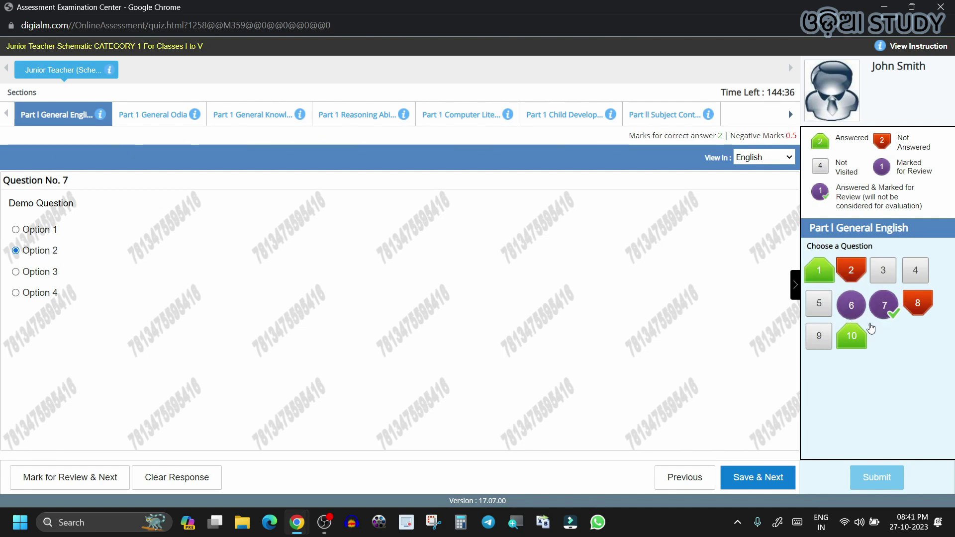
left_click(745, 477)
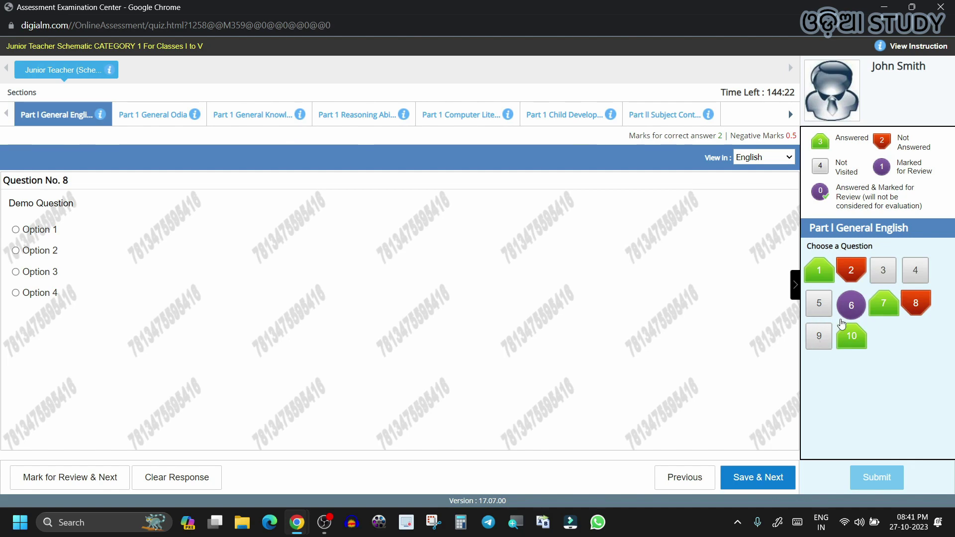
Select Option 2 for question 3 and Option 3 for question 4, leaving each question without saving
left_click(883, 270)
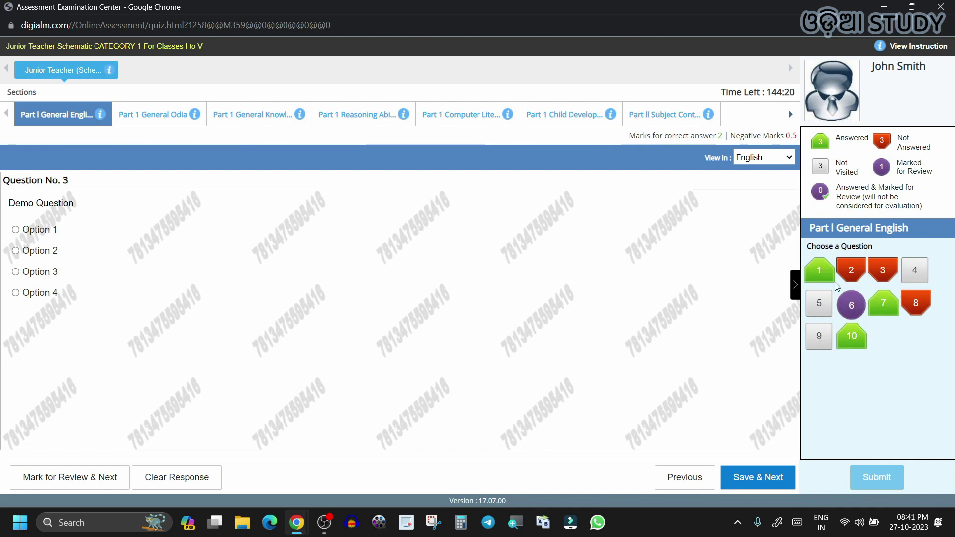
left_click(16, 250)
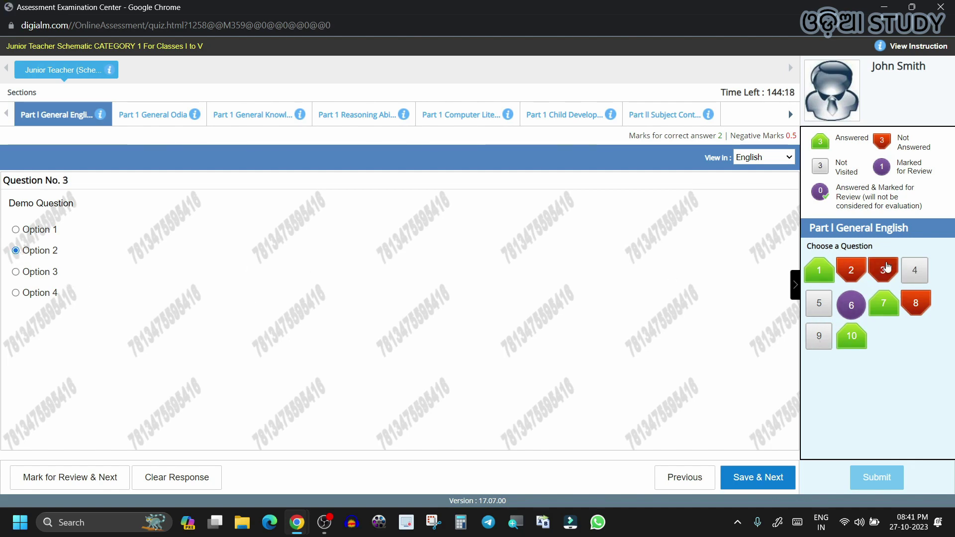
left_click(916, 277)
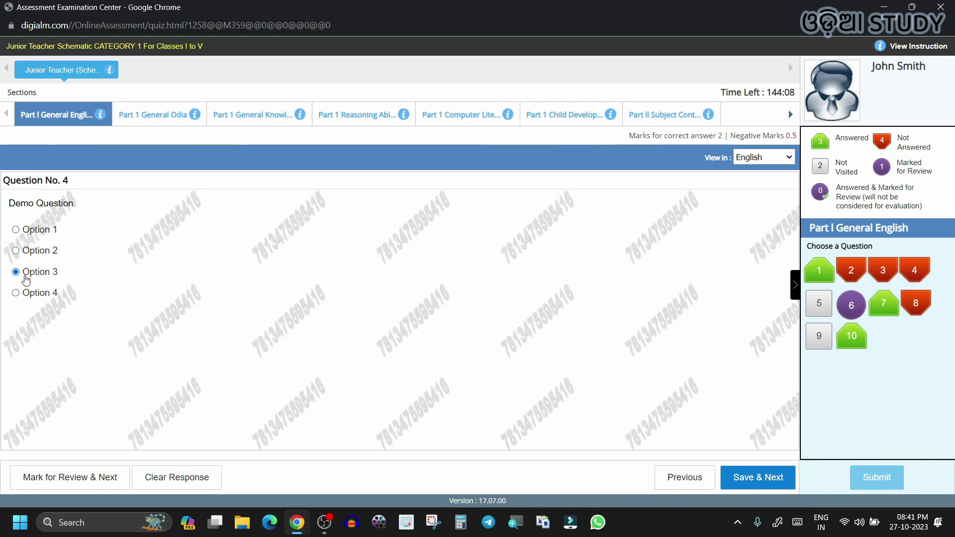
left_click(827, 343)
Save Option 2 as the answer to question 2, and reopen the question to clear its response
left_click(852, 273)
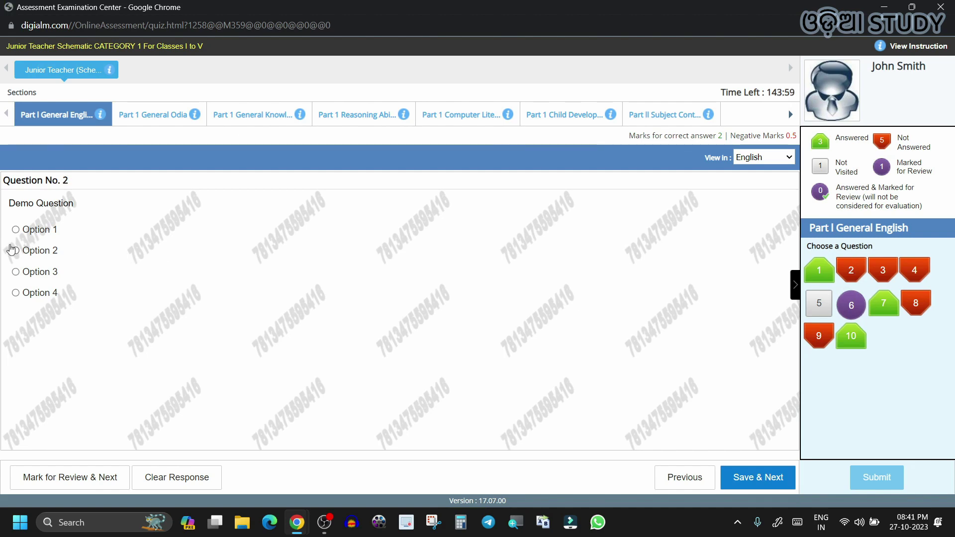
left_click(16, 251)
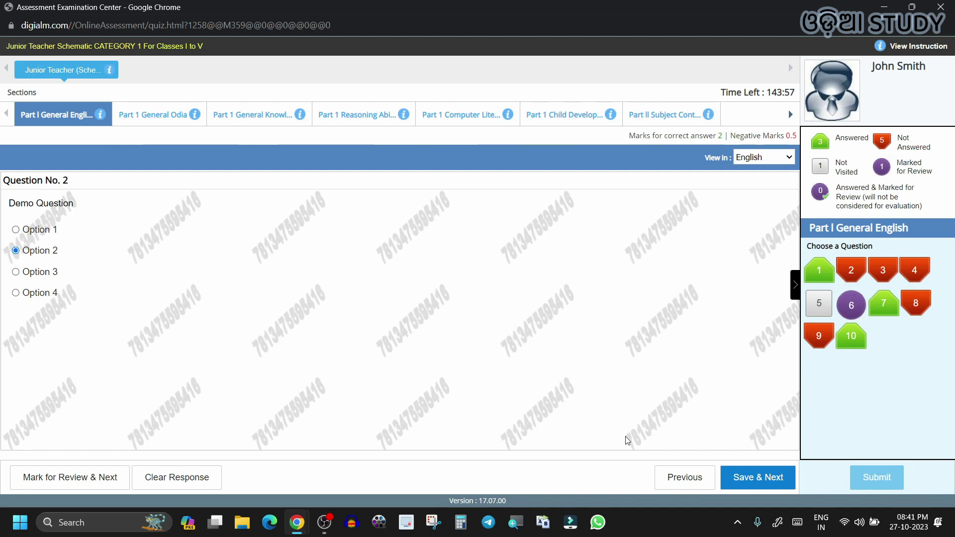
left_click(770, 481)
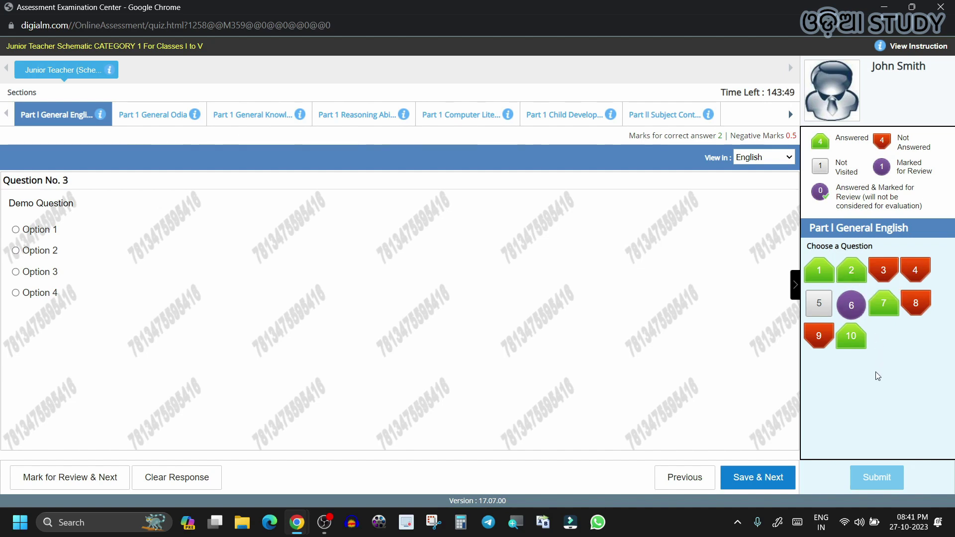
left_click(850, 274)
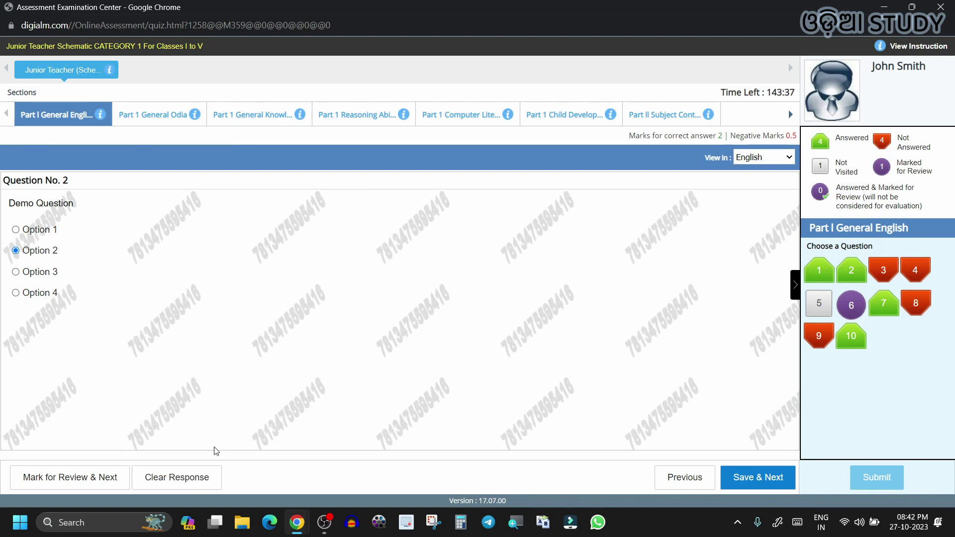
left_click(191, 479)
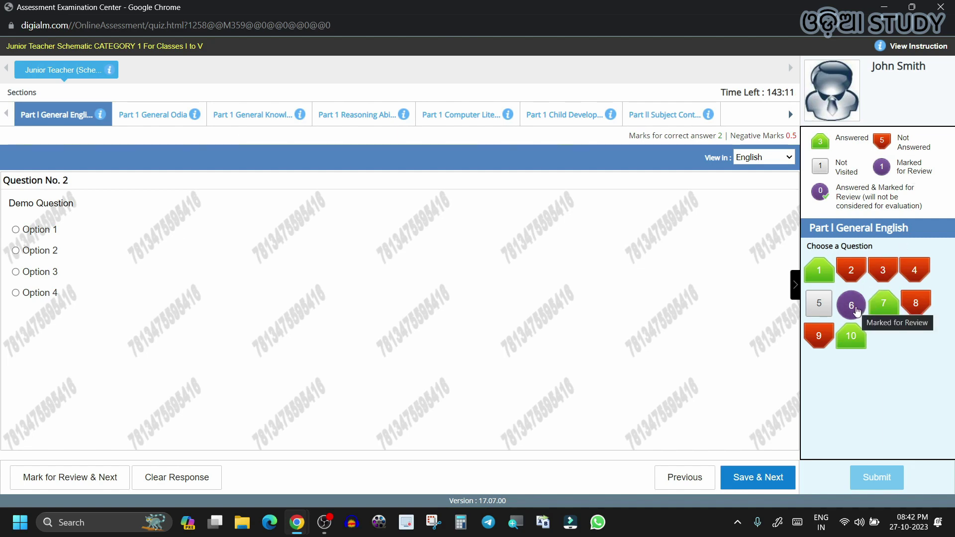
Go through the General Odia and General Knowledge sections and open the Part 1 Reasoning Ability section
left_click(157, 118)
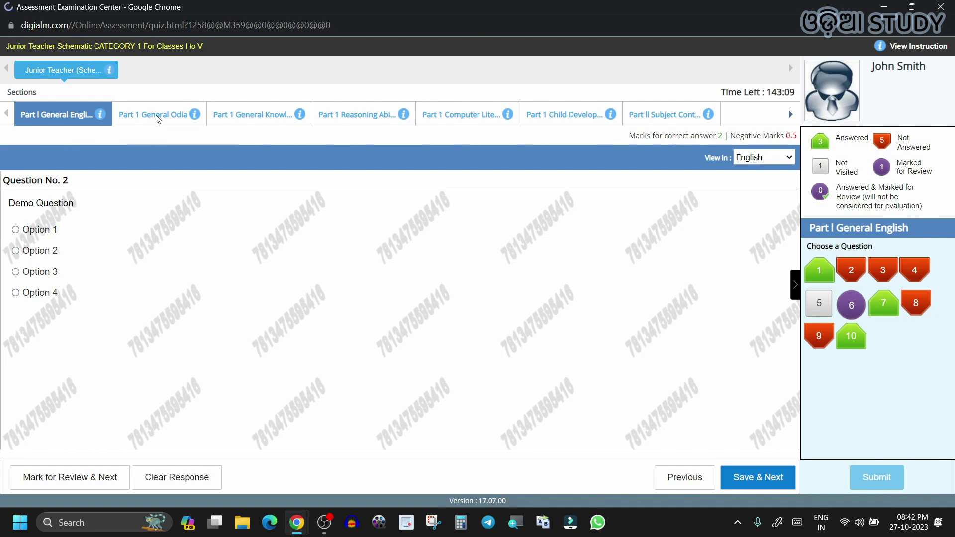
left_click(225, 117)
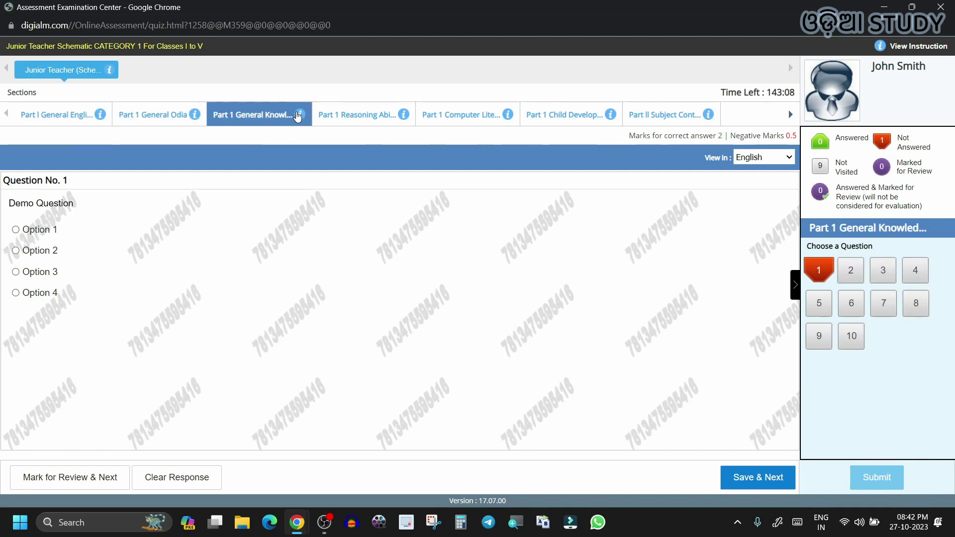
left_click(365, 124)
Open question 7, move on without answering it, and save Option 2 as the answer to question 8
left_click(881, 305)
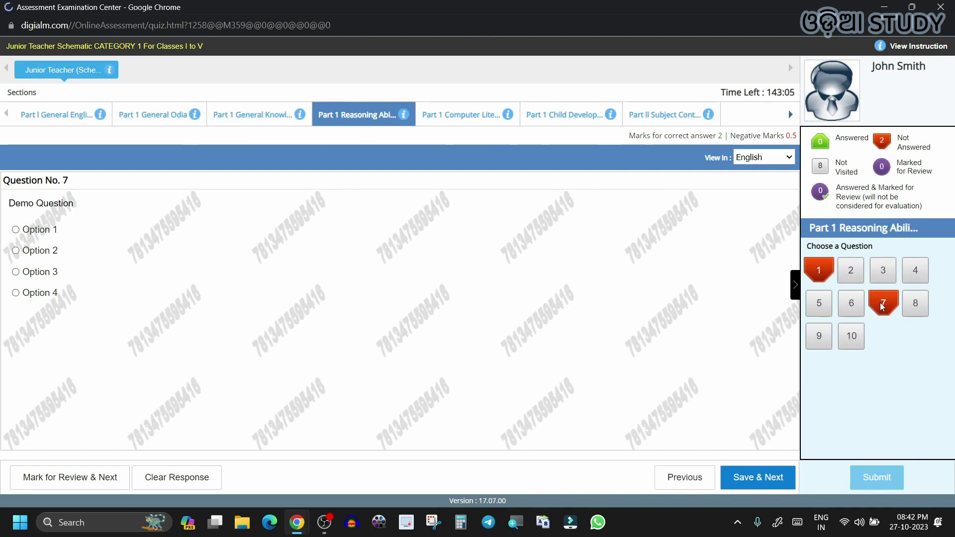
left_click(762, 480)
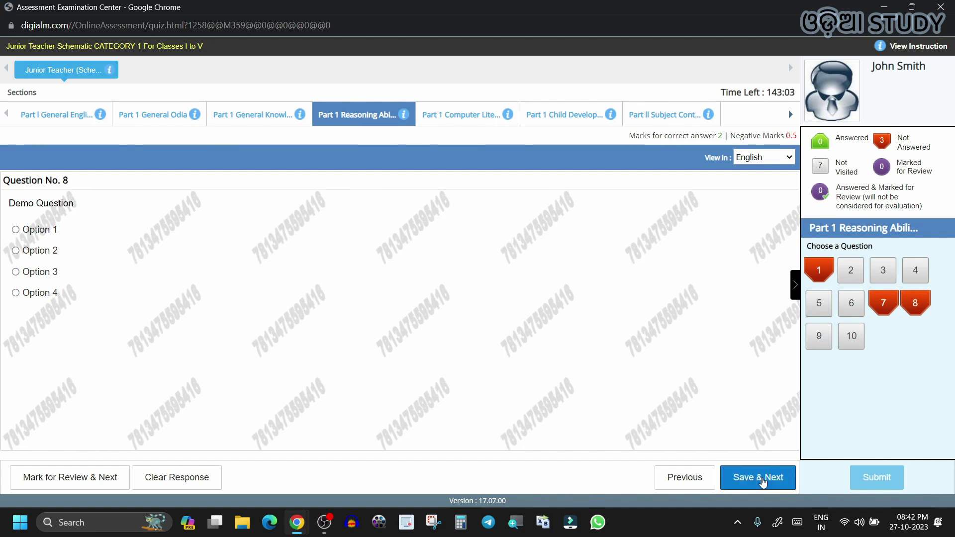
left_click(15, 251)
left_click(769, 475)
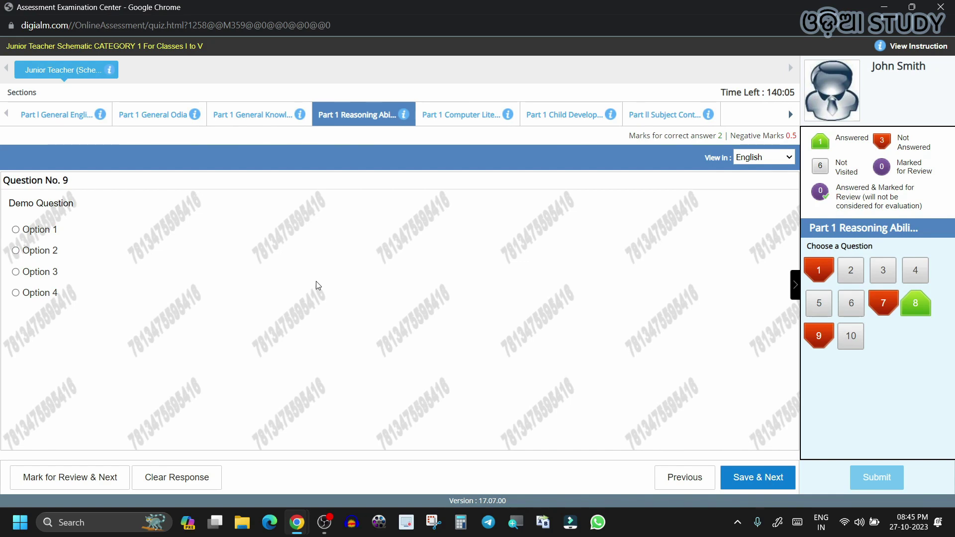
In the Computer Literacy section, pass questions 4 and 5 without answering to reach the Child Development section
left_click(474, 118)
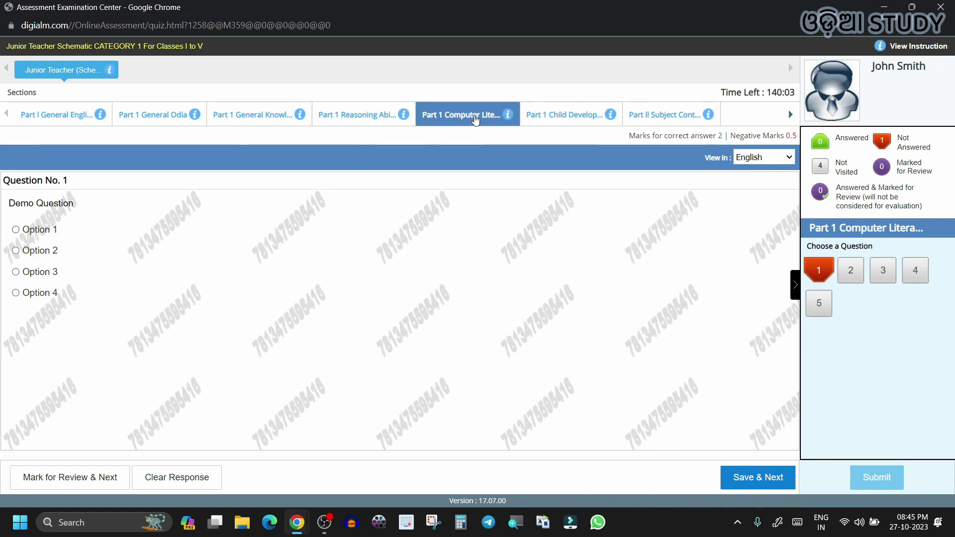
left_click(915, 279)
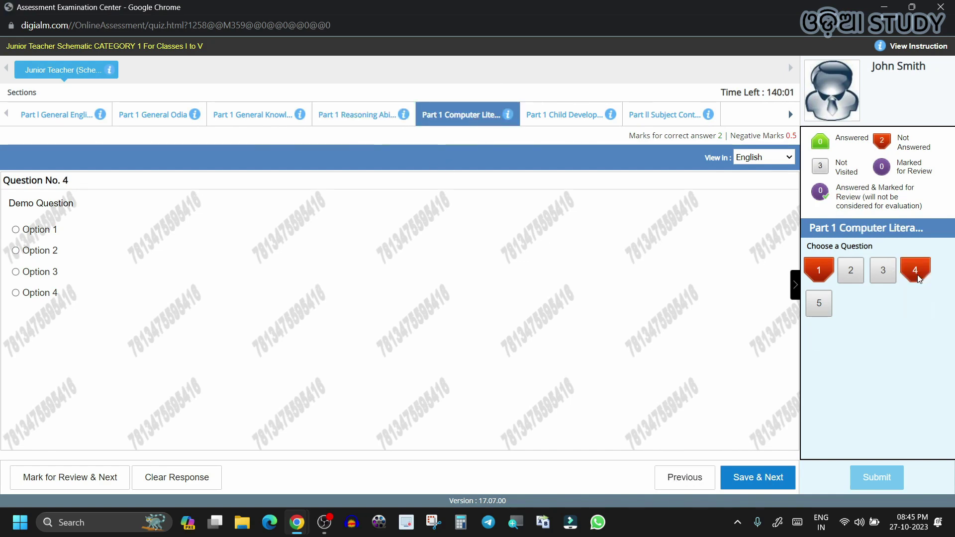
left_click(759, 480)
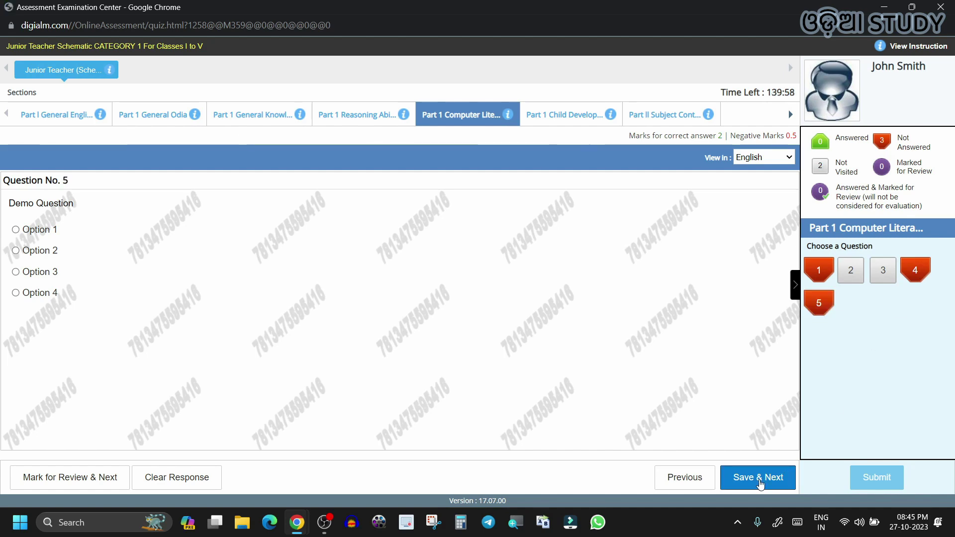
left_click(759, 480)
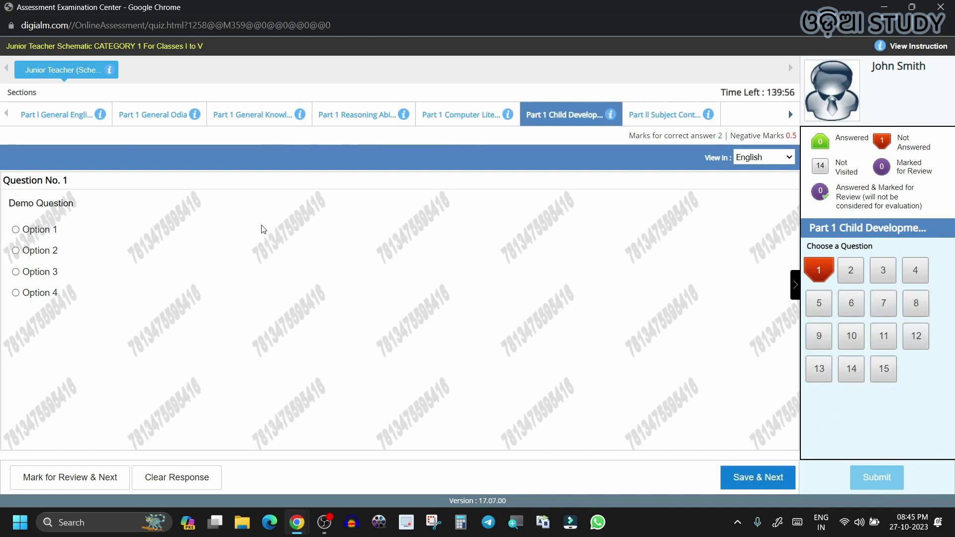
Check the section status summaries, and collapse and restore the question palette
mouse_move(99, 118)
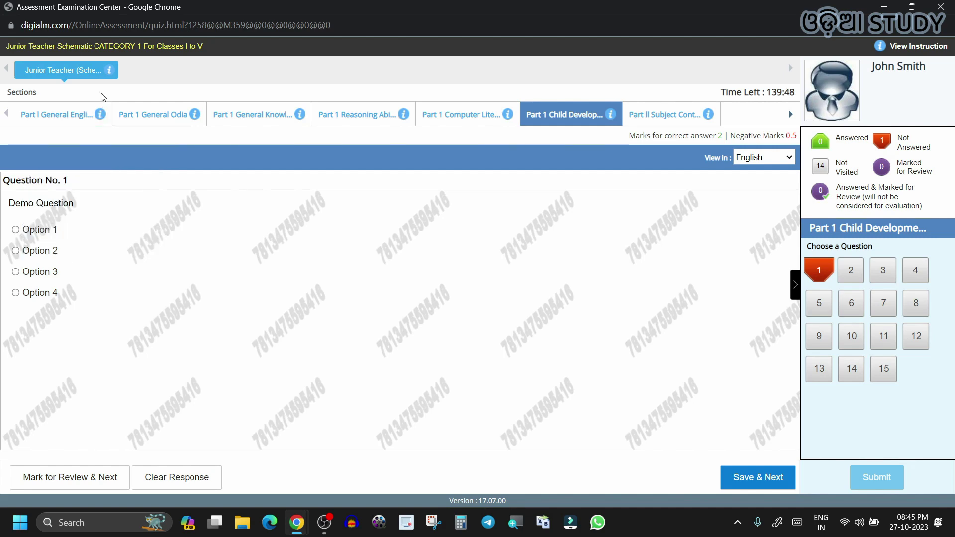
mouse_move(112, 74)
left_click(796, 288)
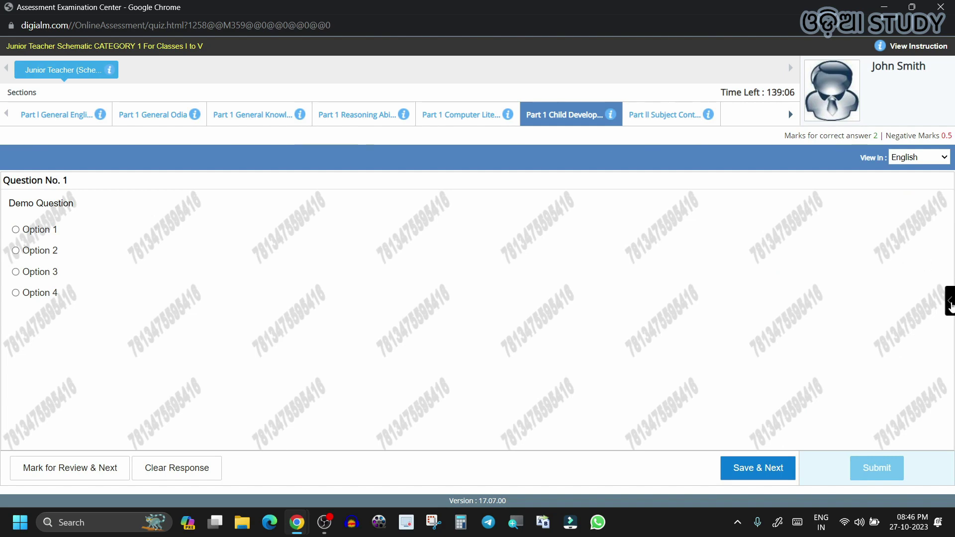
left_click(949, 301)
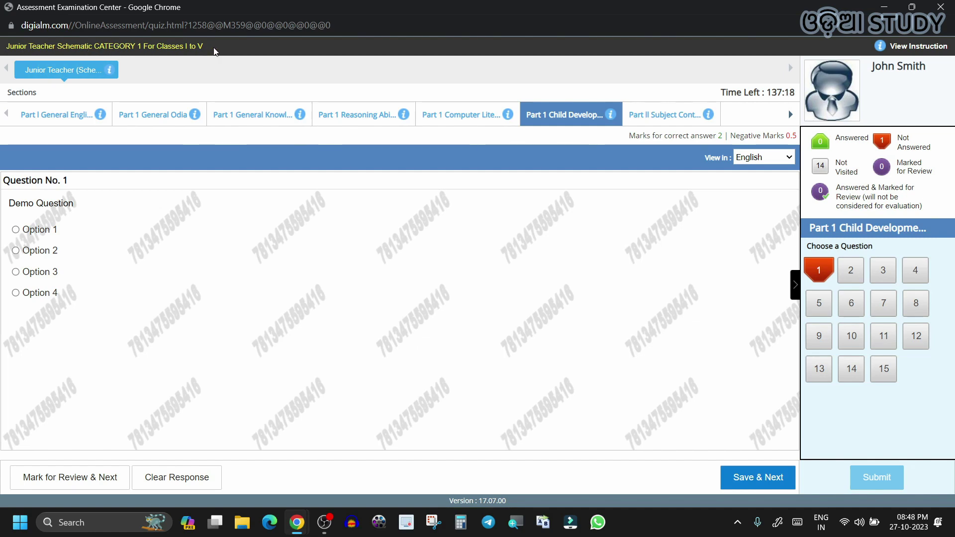
View the status summaries of the whole test and the General English, General Knowledge, Reasoning Ability and Computer Literacy sections
mouse_move(111, 72)
mouse_move(99, 119)
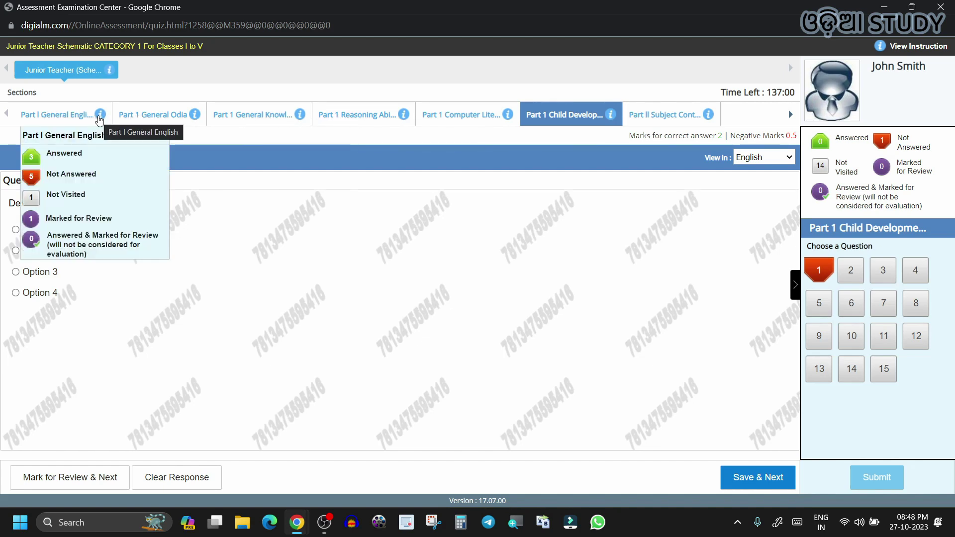
mouse_move(297, 119)
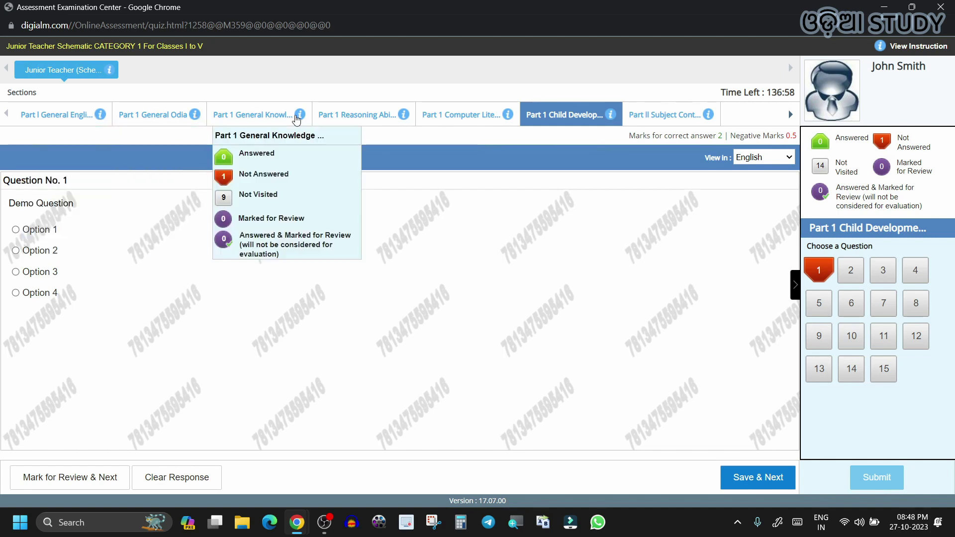
mouse_move(405, 118)
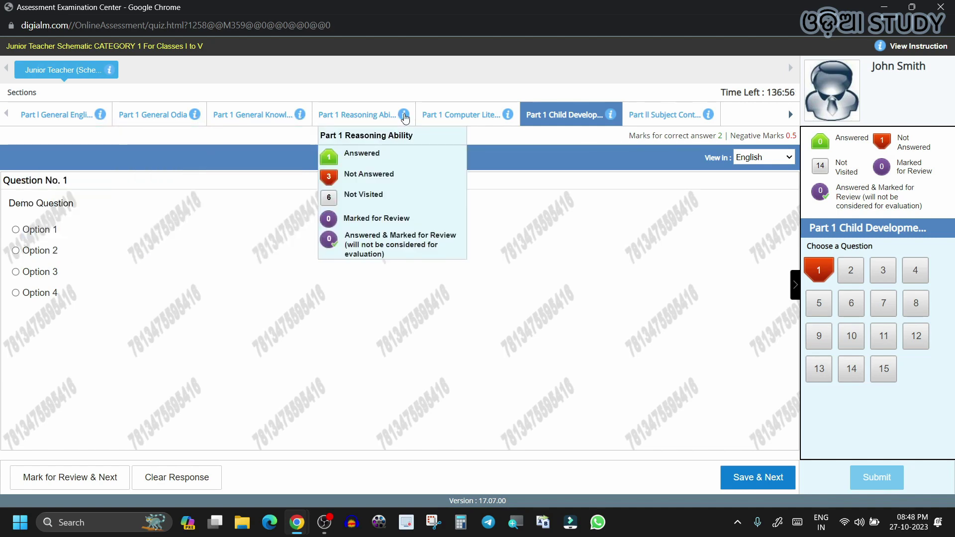
mouse_move(512, 118)
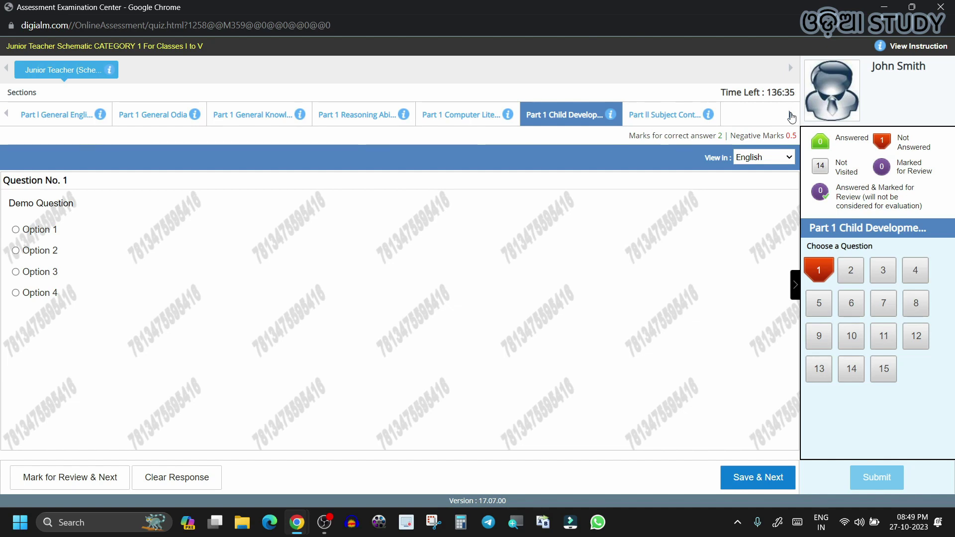
Open the Part II Pedagogy section and view its status summary, returning to the list of earlier sections
left_click(790, 116)
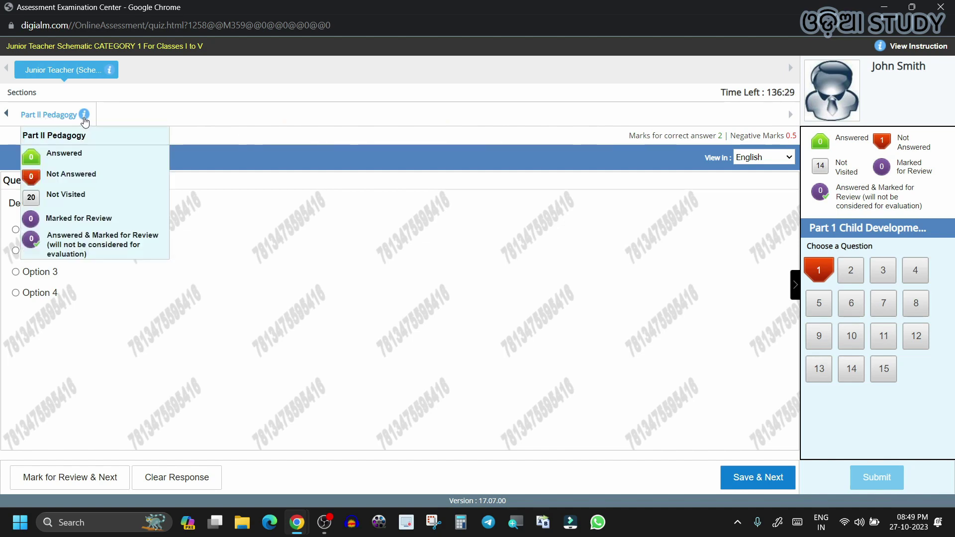
left_click(64, 119)
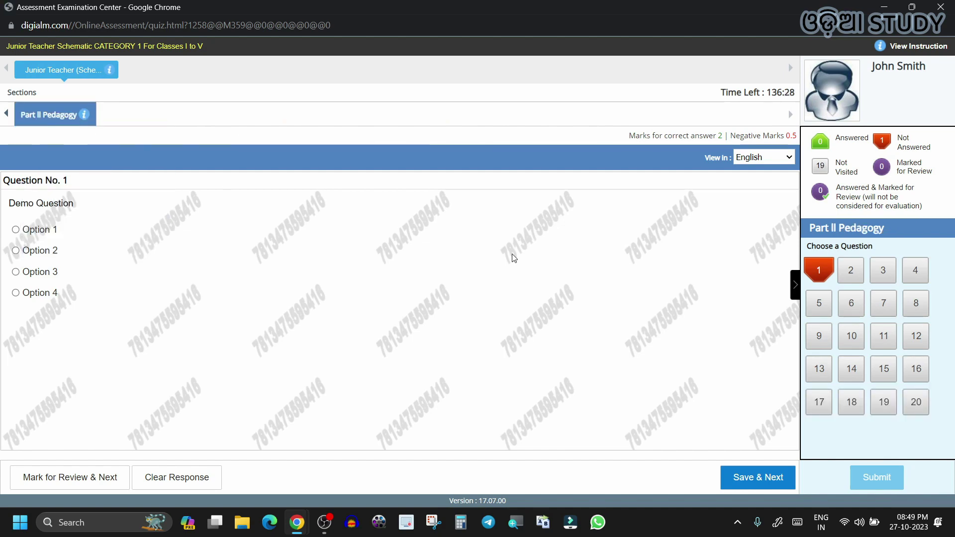
mouse_move(85, 117)
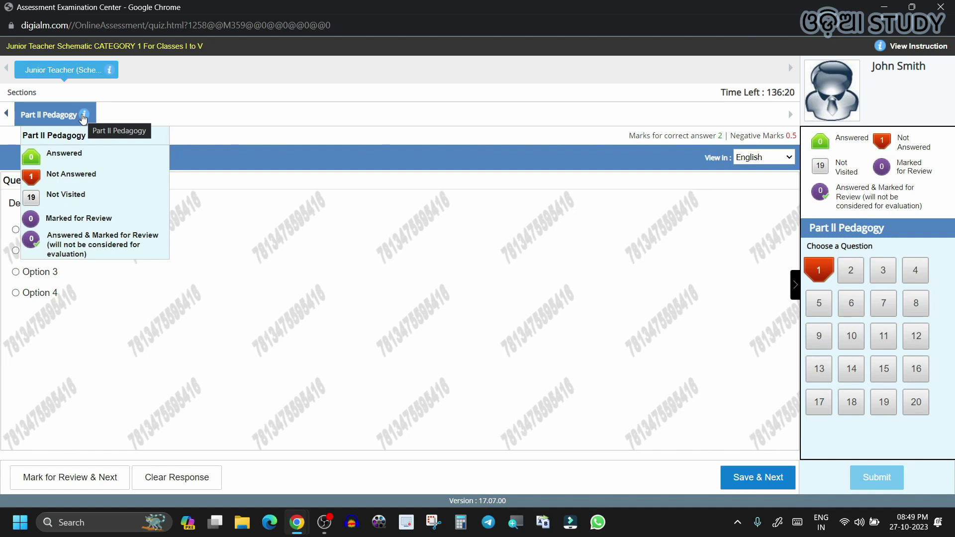
left_click(6, 115)
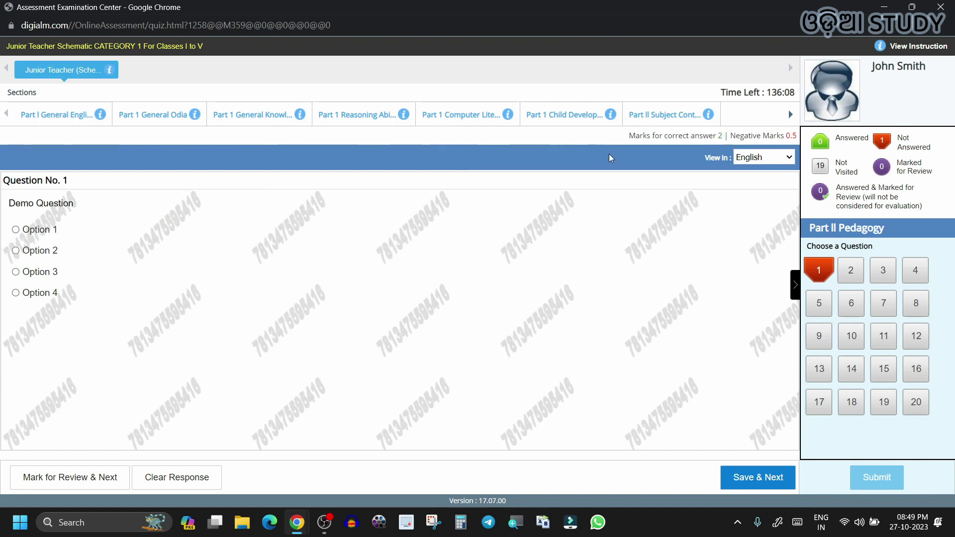
Close the Category 1 test and open the static mock link for Junior Teacher (Schematic) Category 2
left_click(939, 7)
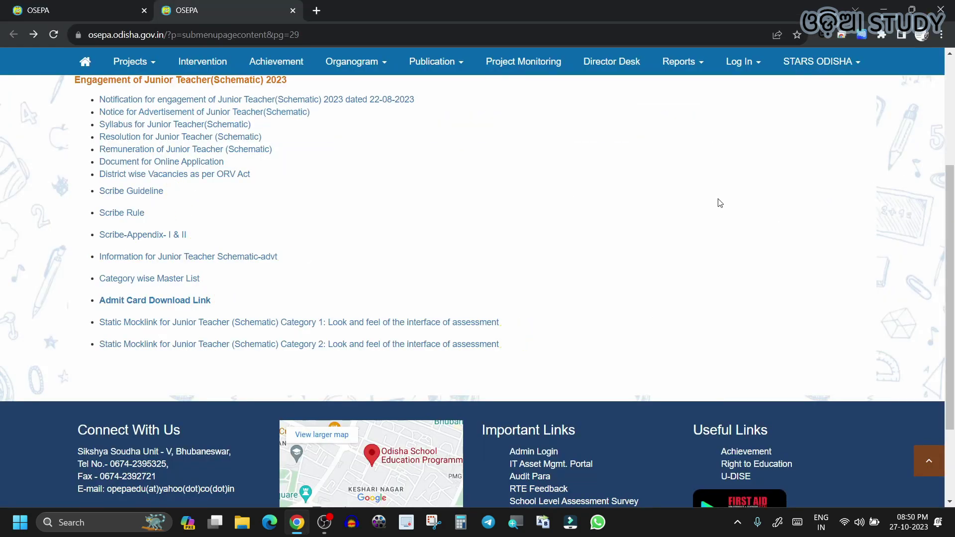
left_click(313, 345)
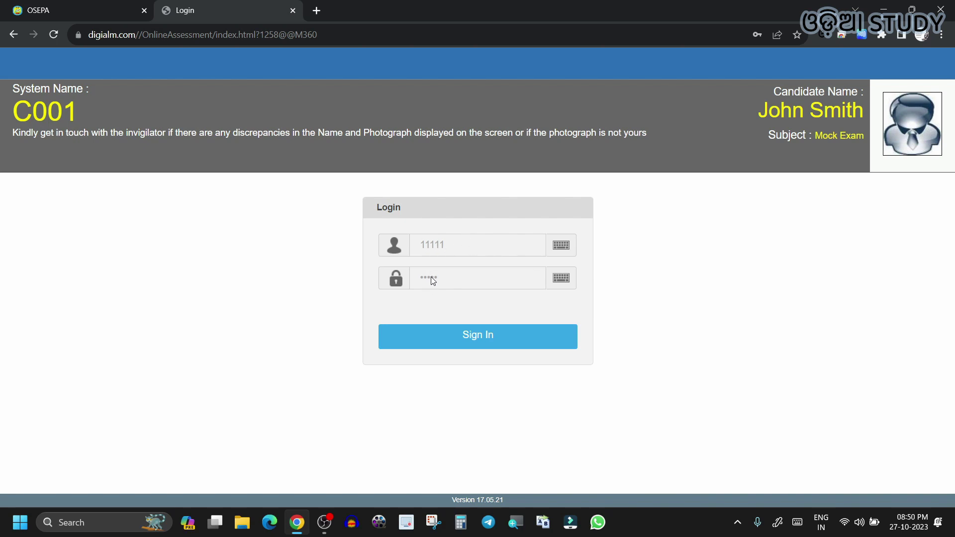
Sign in with the prefilled credentials and go through the general instructions in a maximized window, continuing to Other Important Instructions
left_click(477, 340)
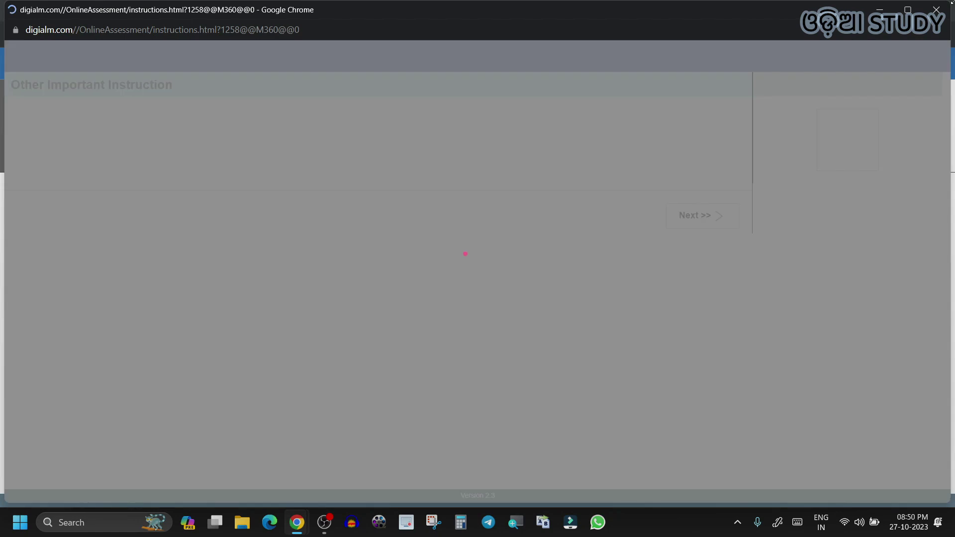
left_click(907, 11)
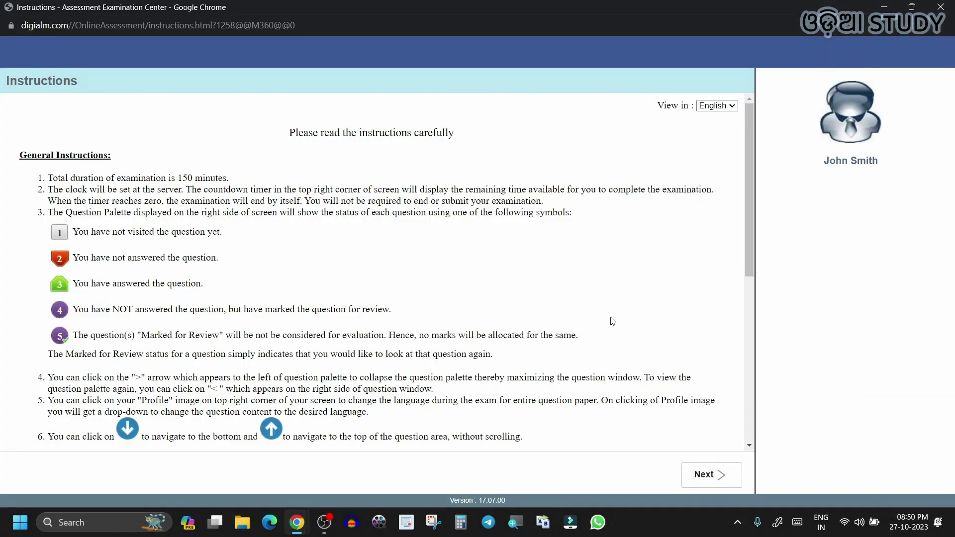
scroll(612, 321, "down", 7)
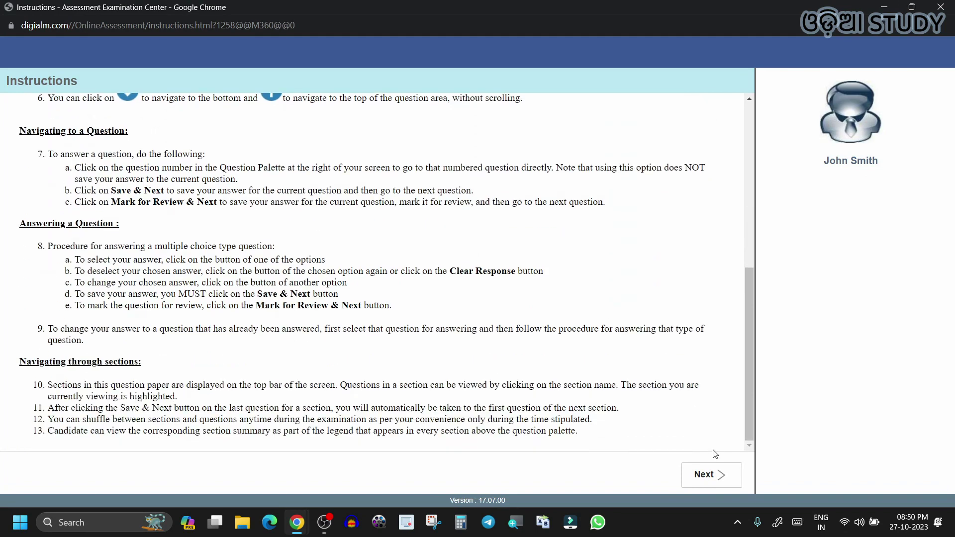
left_click(713, 485)
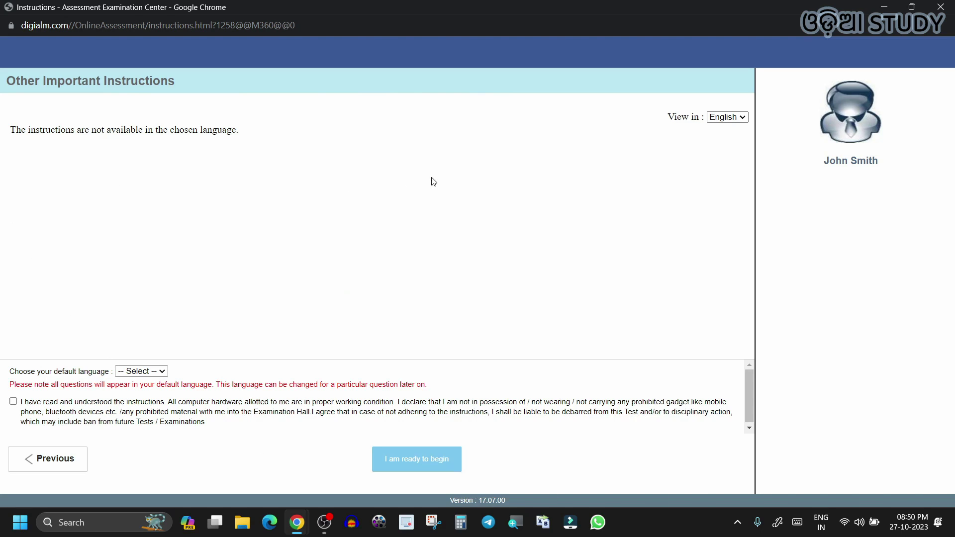
Switch the instructions' viewing language to Odia and back to English
left_click(732, 119)
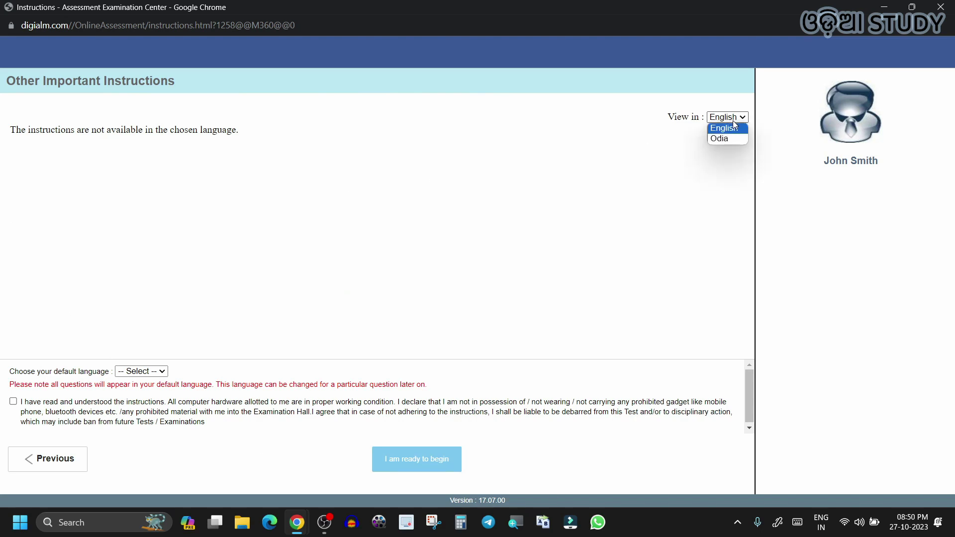
left_click(735, 140)
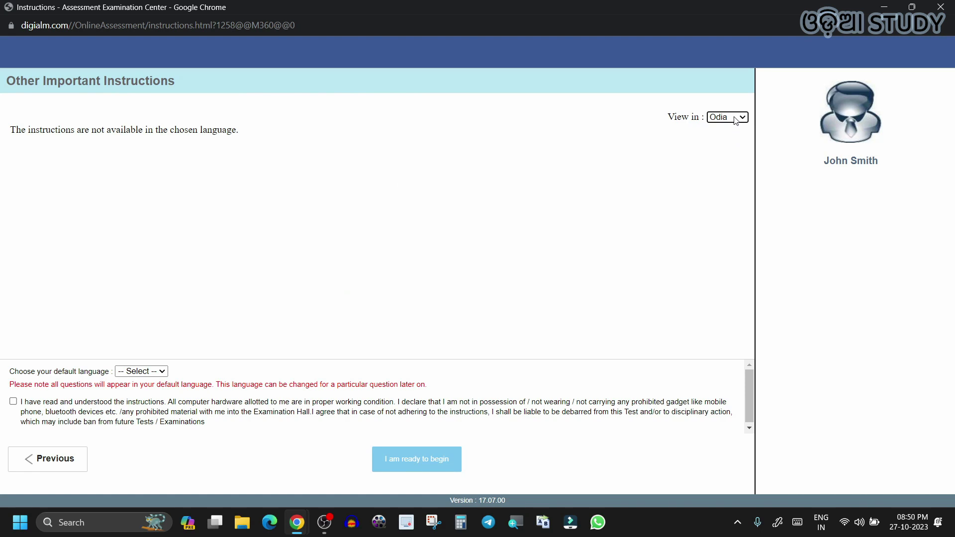
left_click(735, 120)
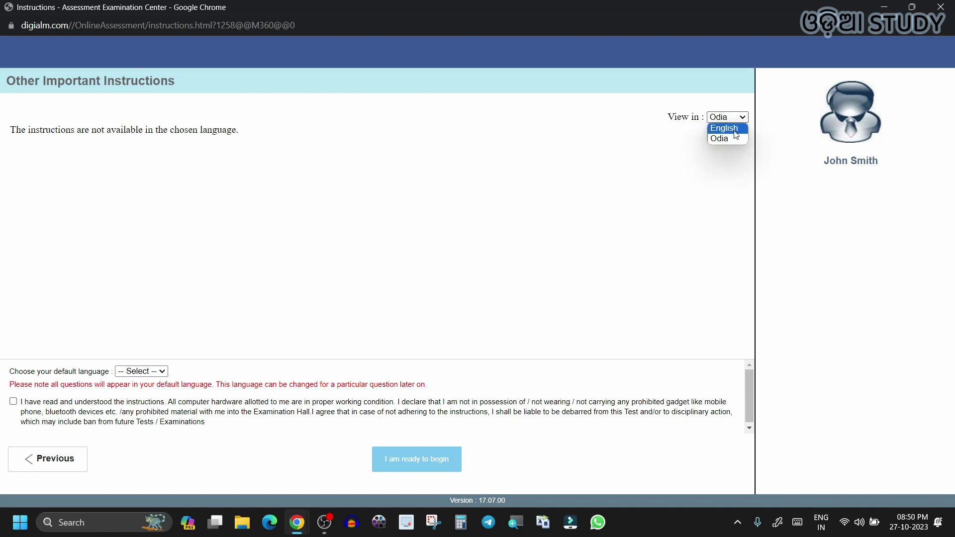
left_click(727, 128)
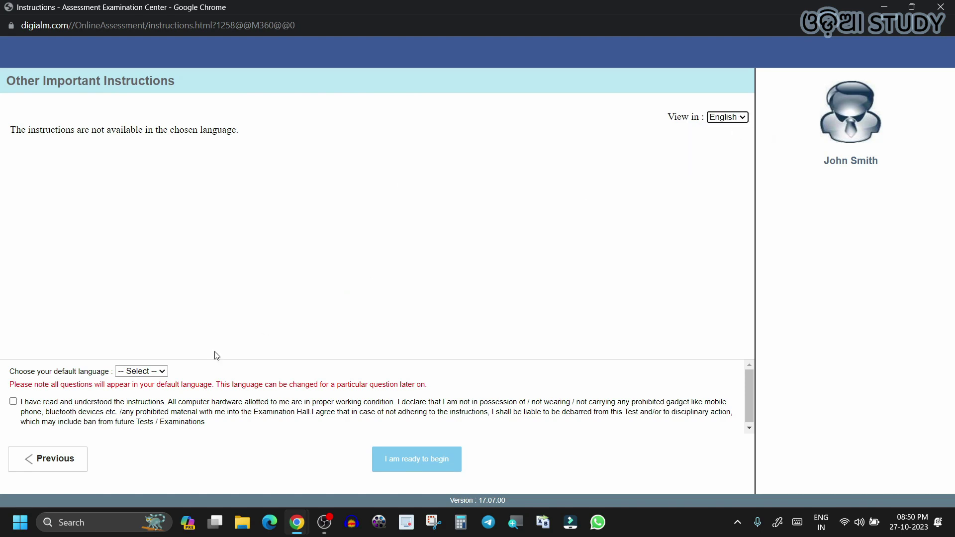
Choose Odia as the default question language, accept the declaration and begin the Category 2 test
left_click(158, 374)
left_click(151, 393)
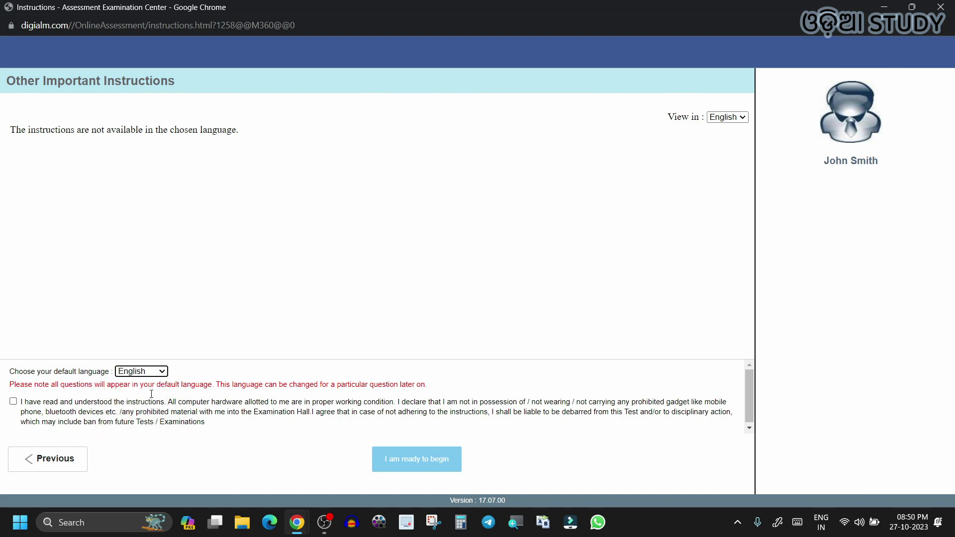
left_click(157, 377)
left_click(155, 404)
left_click(13, 402)
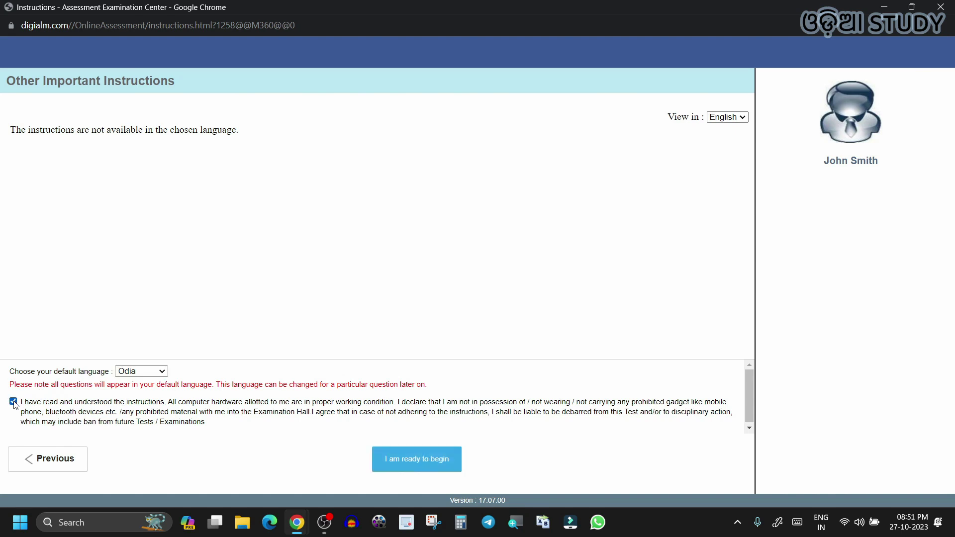
left_click(437, 470)
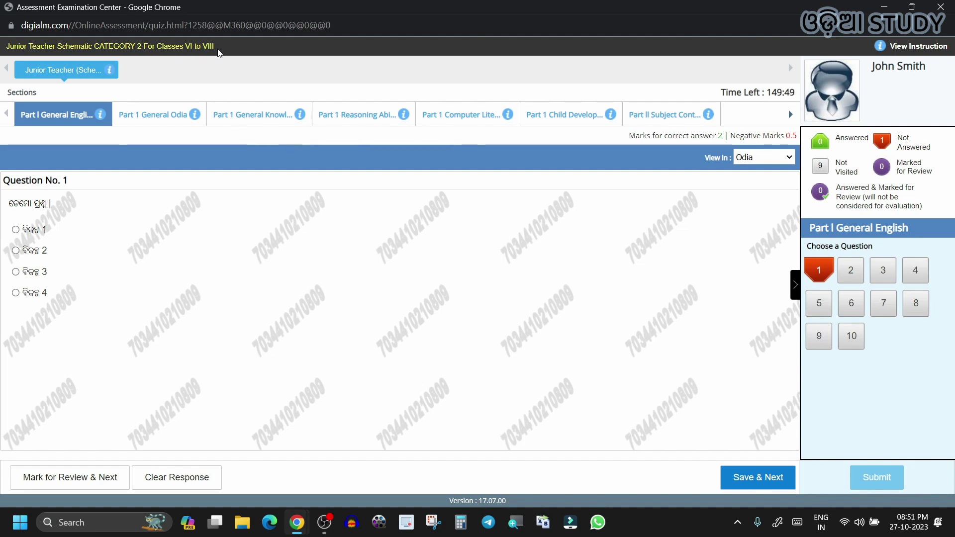
Review the test instructions, switch their viewing language to Odia and back to English, and close them
left_click(931, 47)
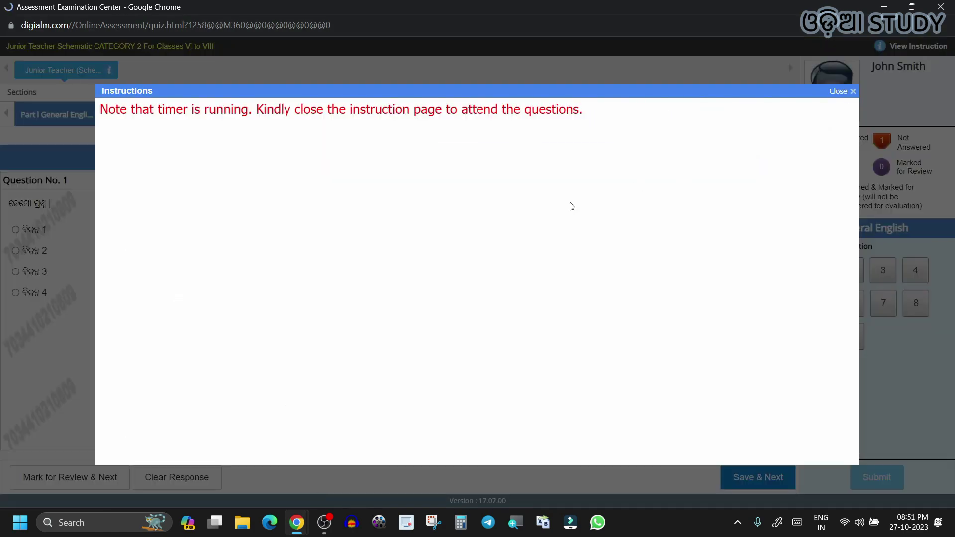
scroll(479, 257, "down", 15)
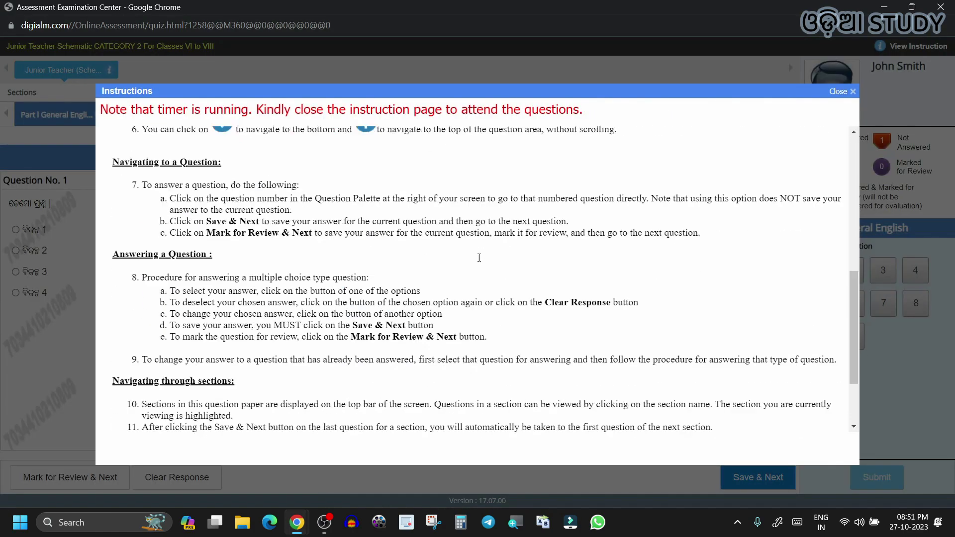
scroll(478, 260, "up", 15)
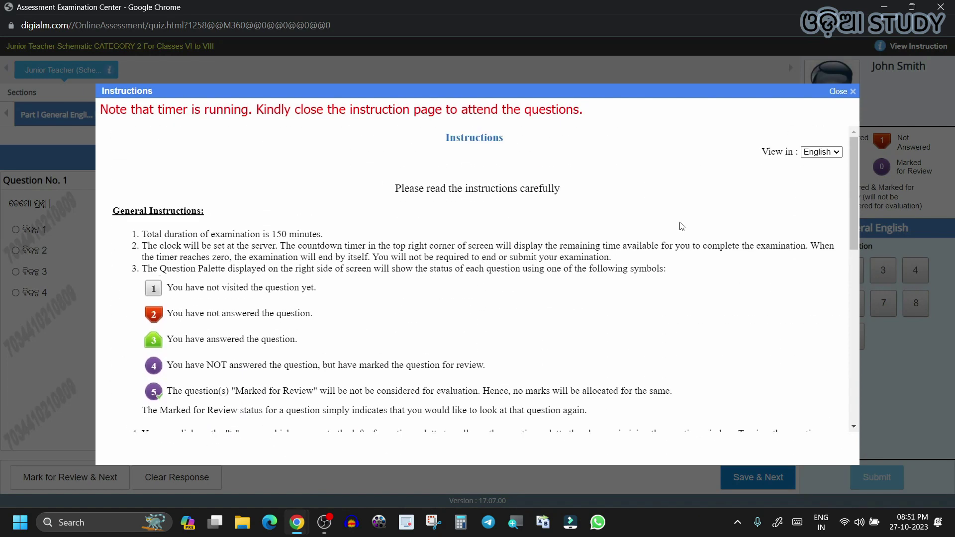
left_click(825, 152)
left_click(824, 174)
left_click(837, 155)
left_click(834, 163)
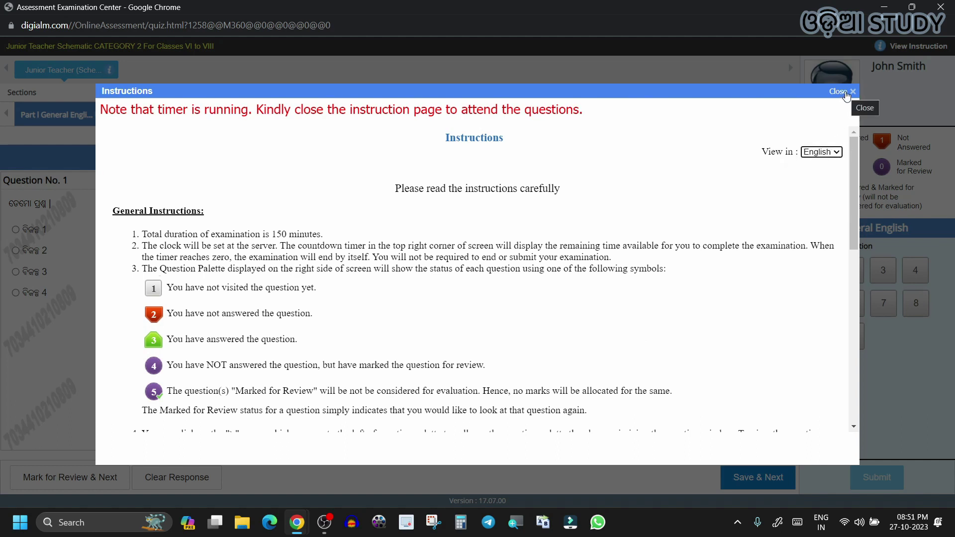
left_click(847, 93)
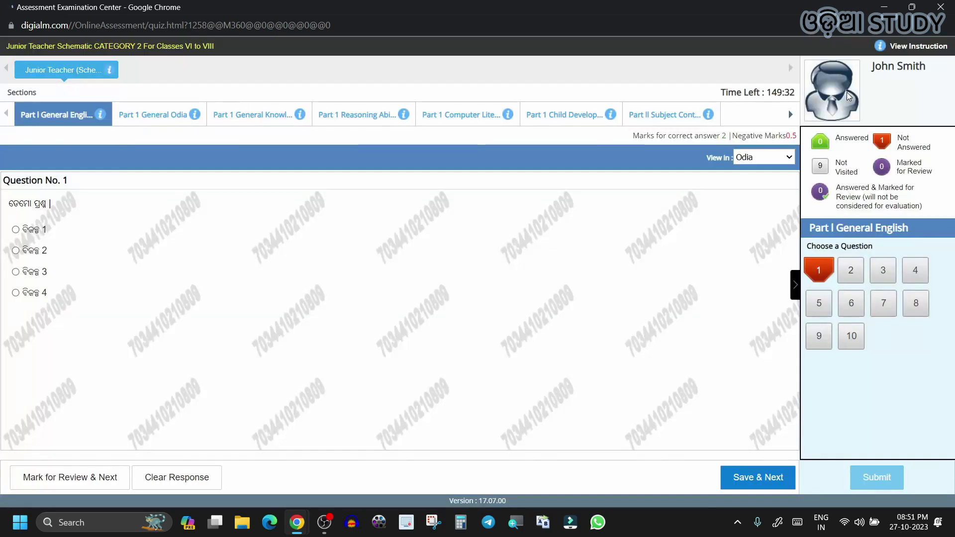
Look through the whole list of sections and check the question status summaries of individual sections and the overall test
left_click(792, 117)
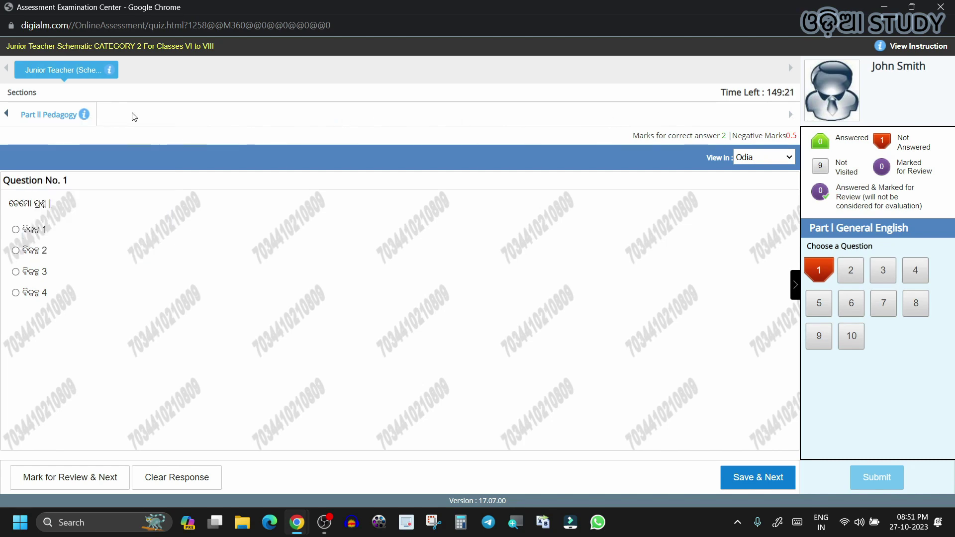
left_click(6, 115)
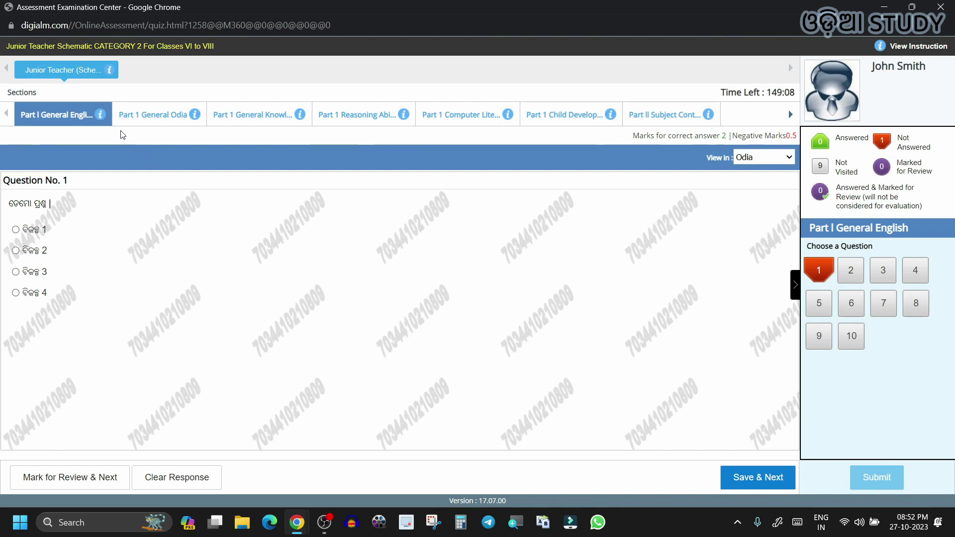
mouse_move(98, 117)
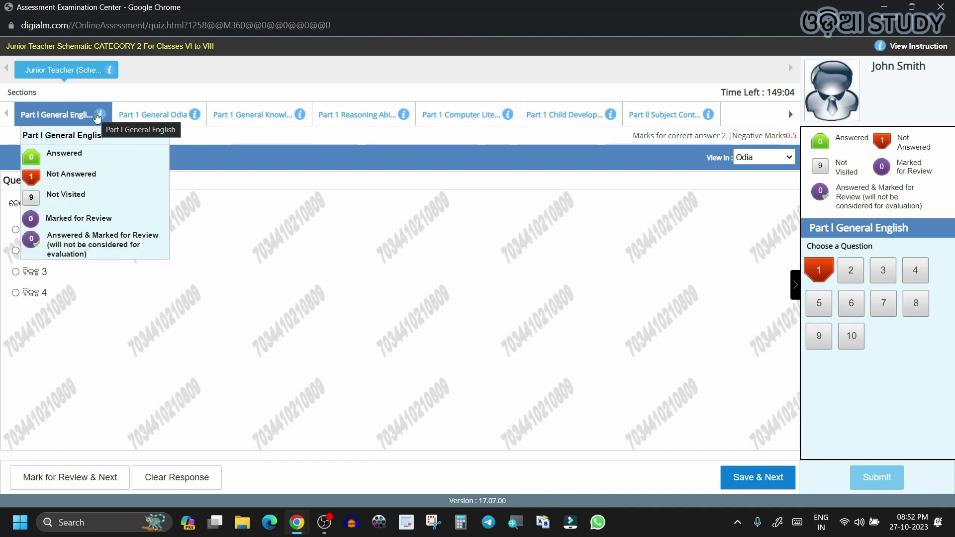
mouse_move(194, 118)
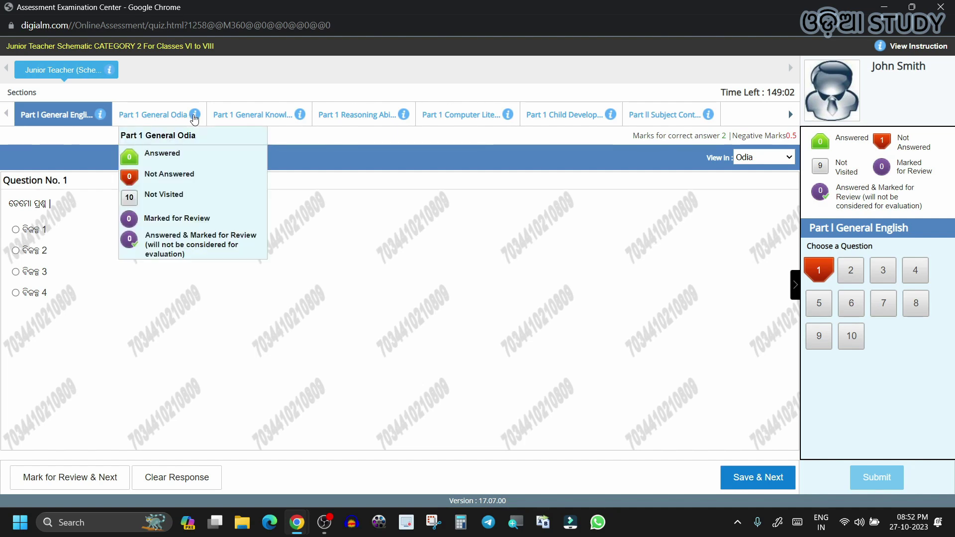
mouse_move(301, 118)
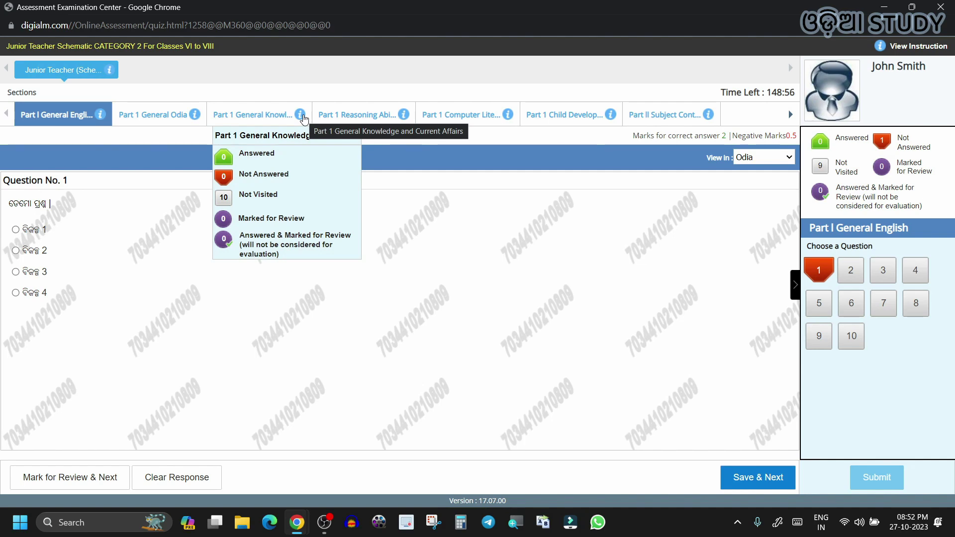
mouse_move(403, 118)
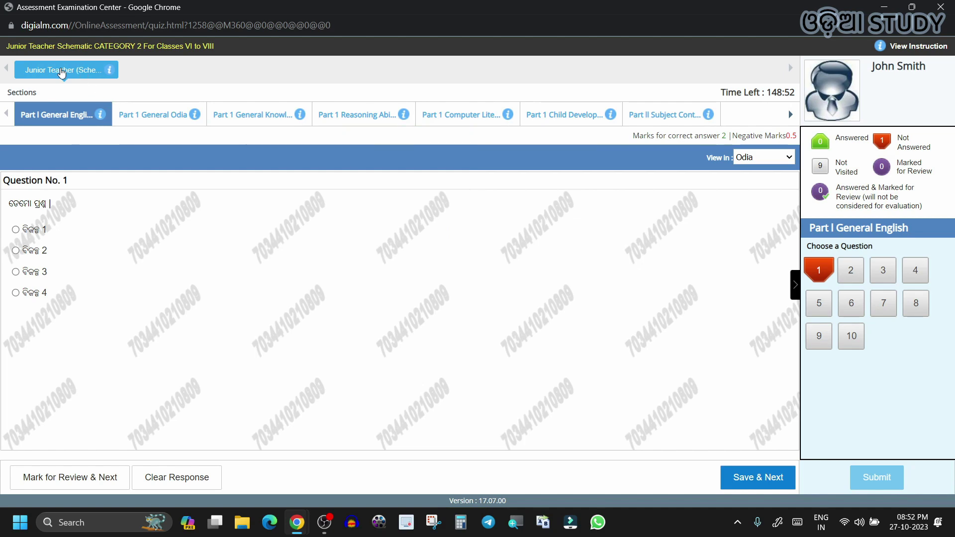
mouse_move(110, 71)
Show the questions in English and save Option 1 for General English question 1, reopening it to select Option 2
left_click(776, 162)
left_click(772, 177)
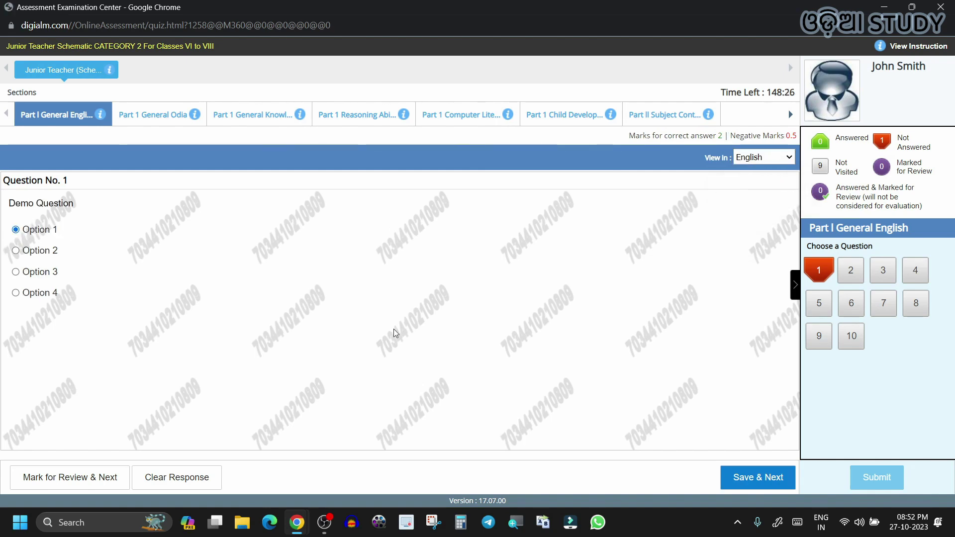
left_click(775, 480)
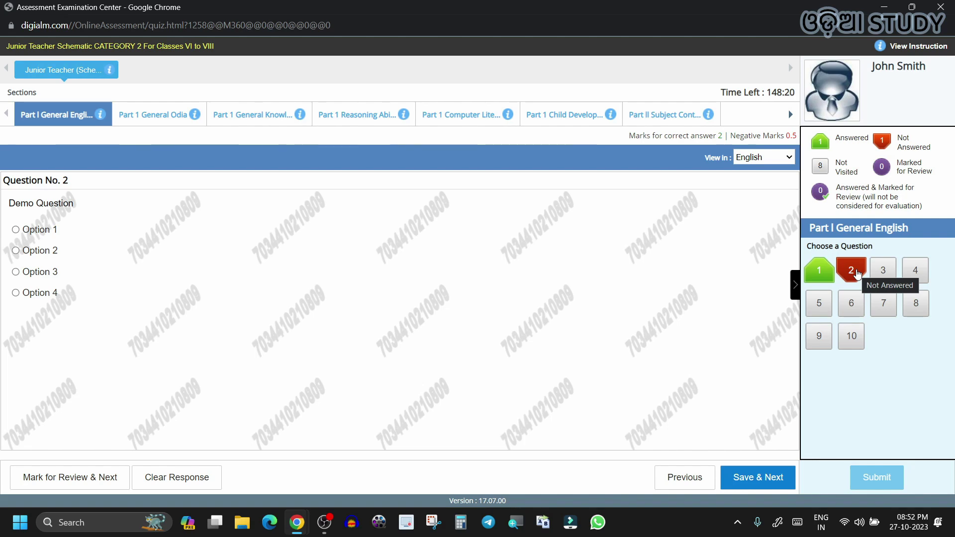
left_click(824, 275)
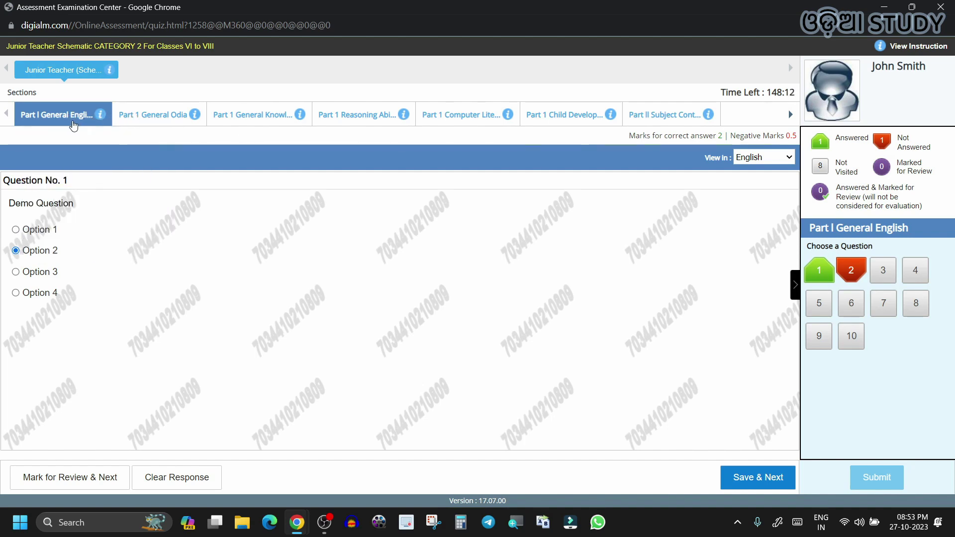
Go to the General Knowledge and Current Affairs section and save Option 1 as the answer to question 1
left_click(265, 114)
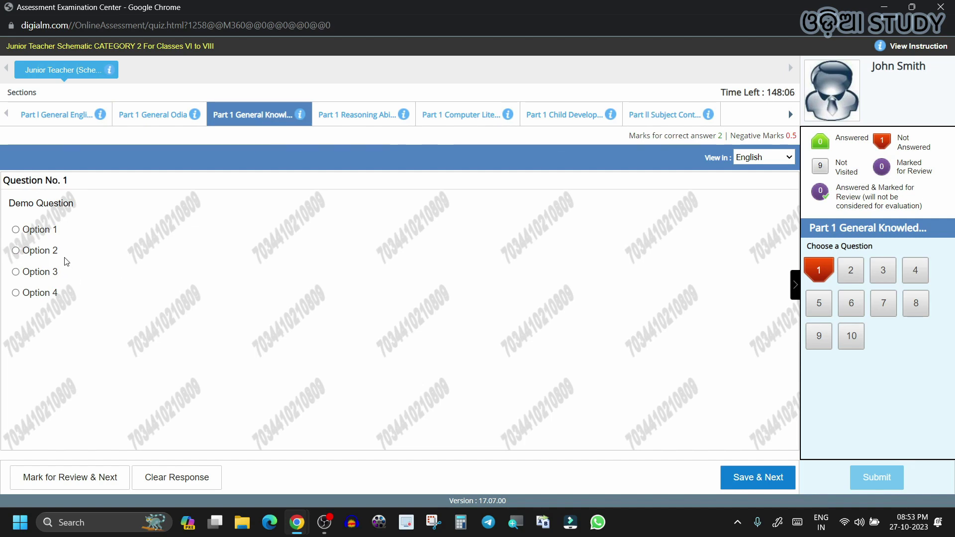
left_click(28, 230)
left_click(779, 479)
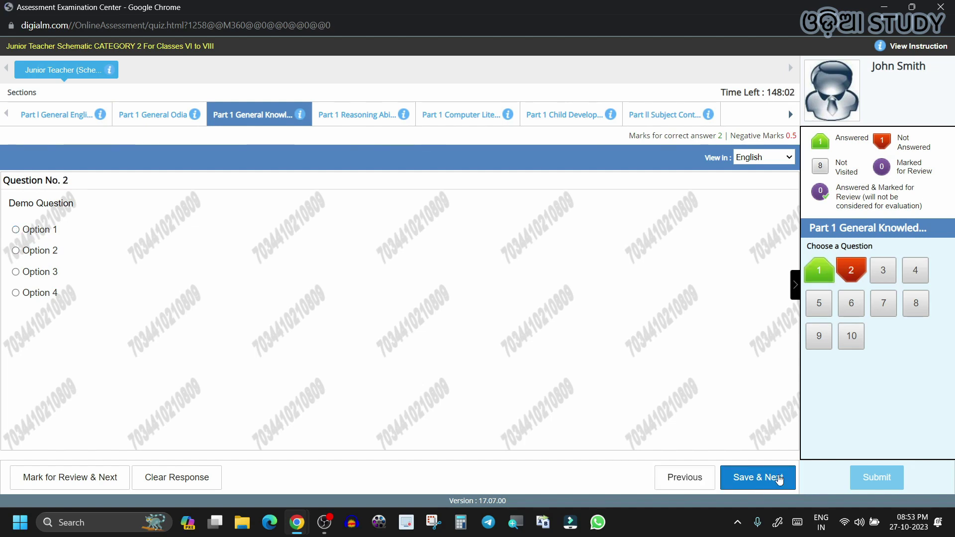
Save Option 3 as the answer to question 2, and return to that question to clear its response
left_click(45, 273)
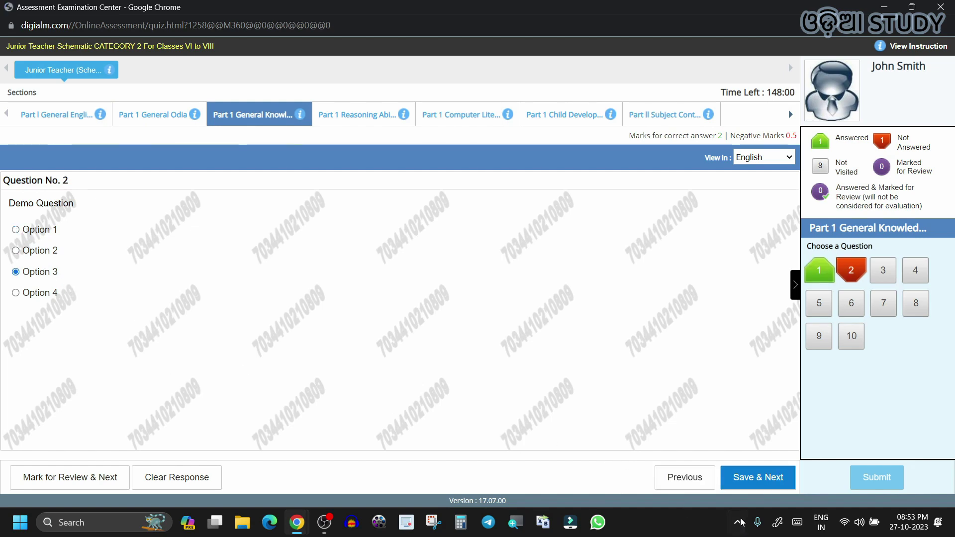
left_click(776, 478)
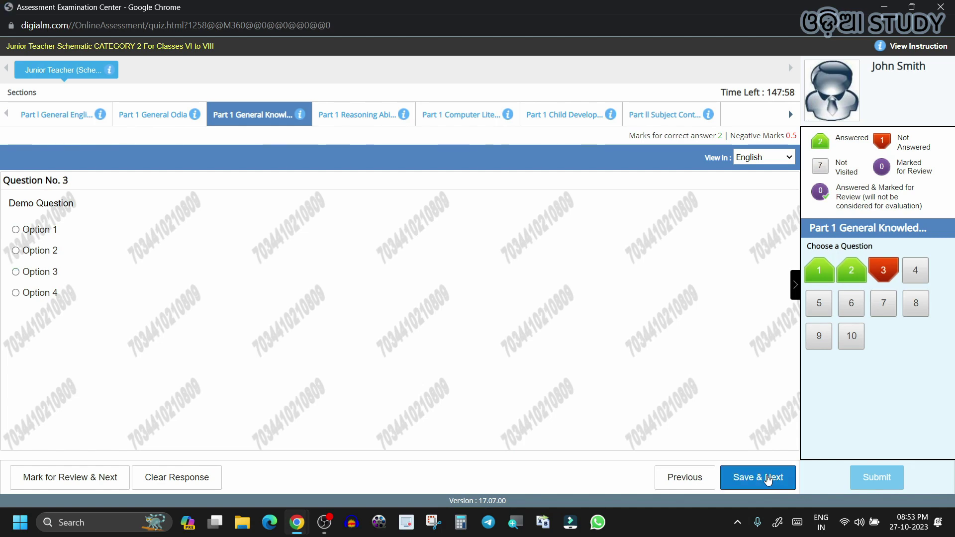
left_click(857, 274)
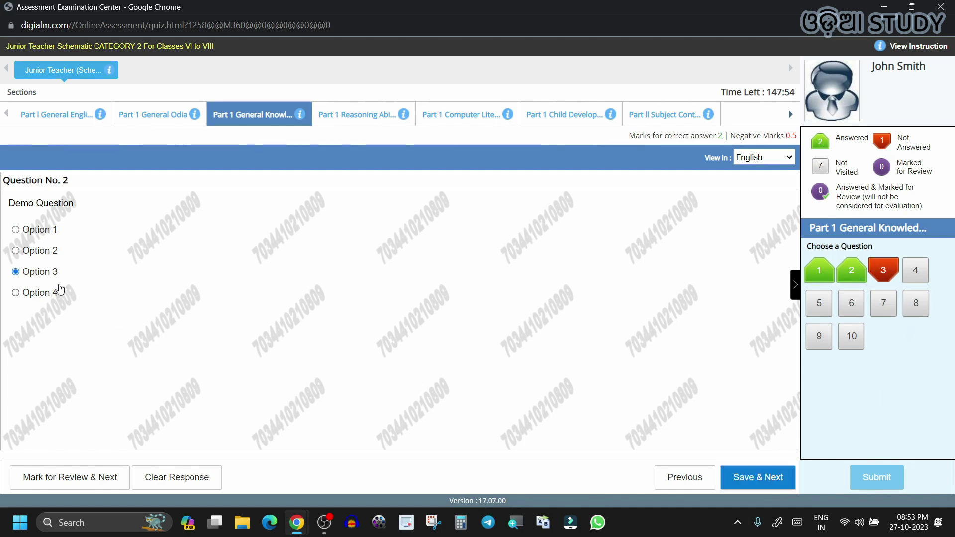
left_click(173, 482)
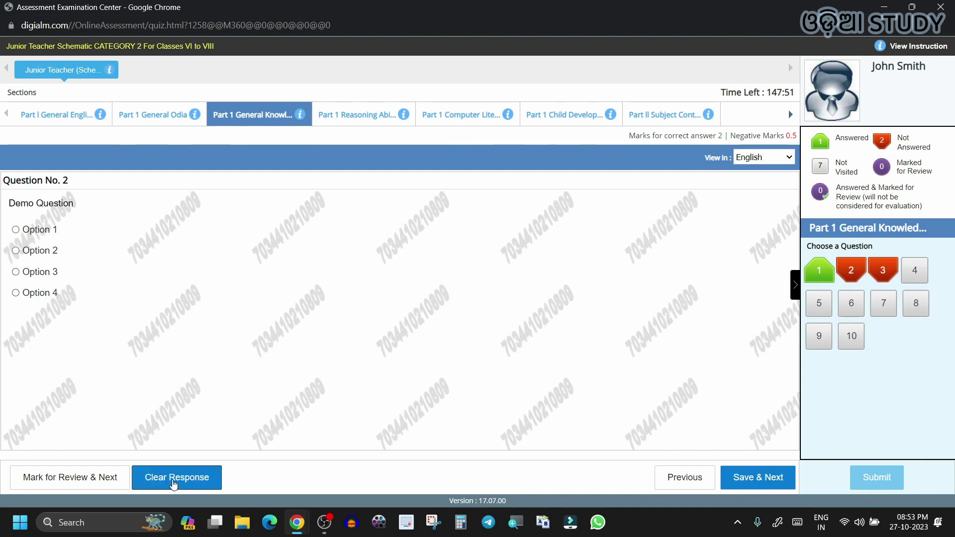
Answer question 7 with Option 2 and mark it for review, and reopen it to save it as a regular answer
left_click(883, 304)
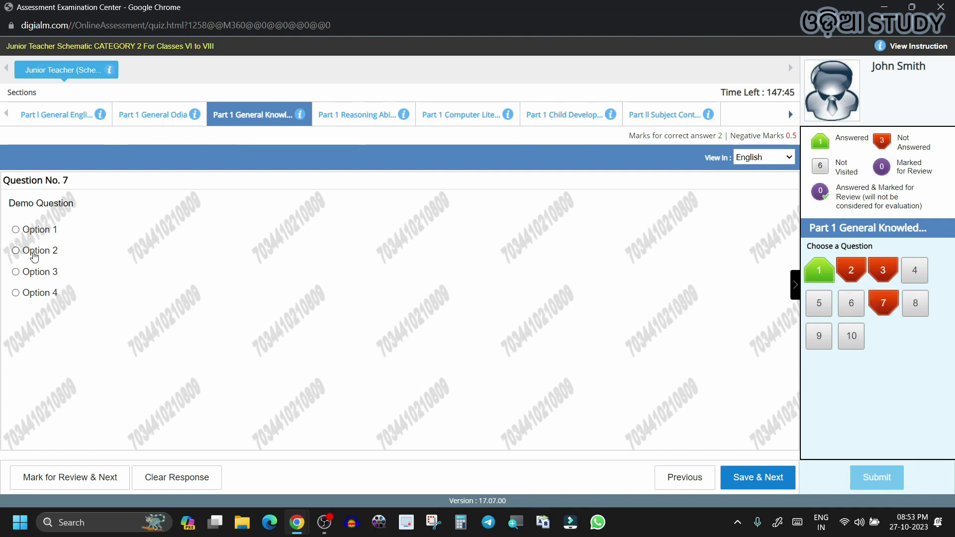
left_click(16, 251)
left_click(91, 485)
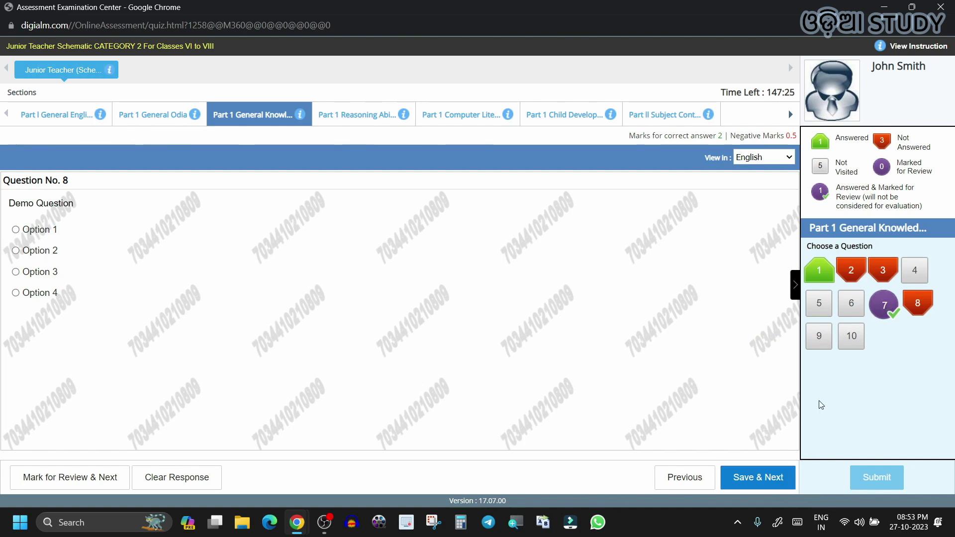
left_click(892, 308)
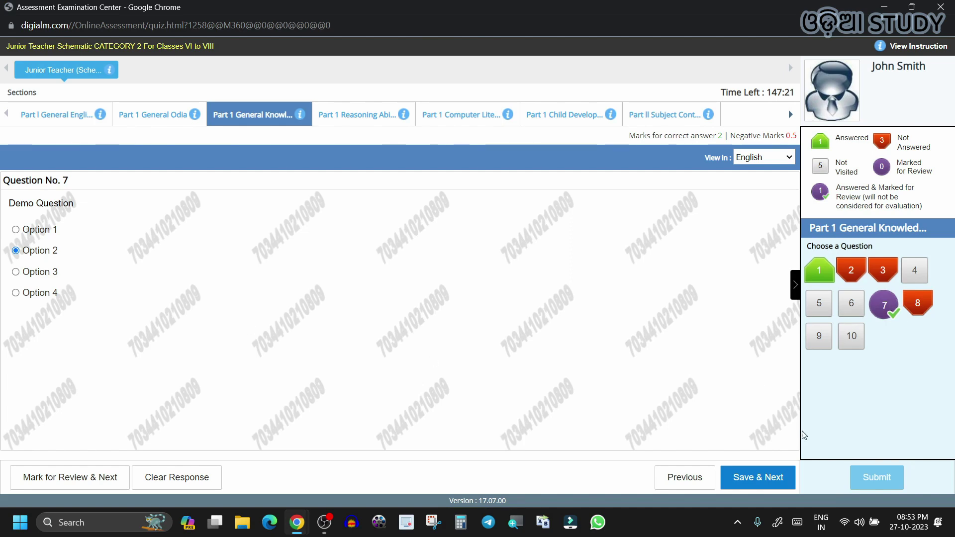
left_click(765, 485)
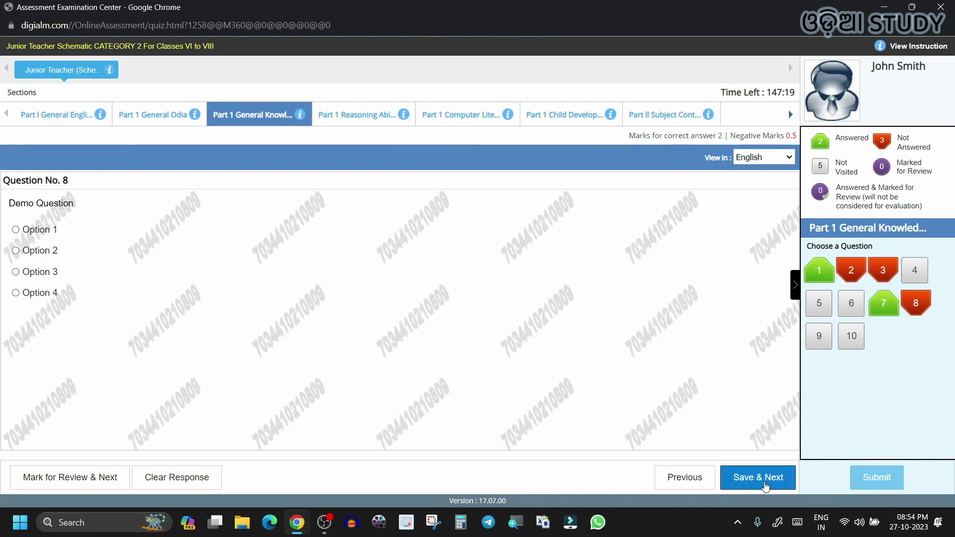